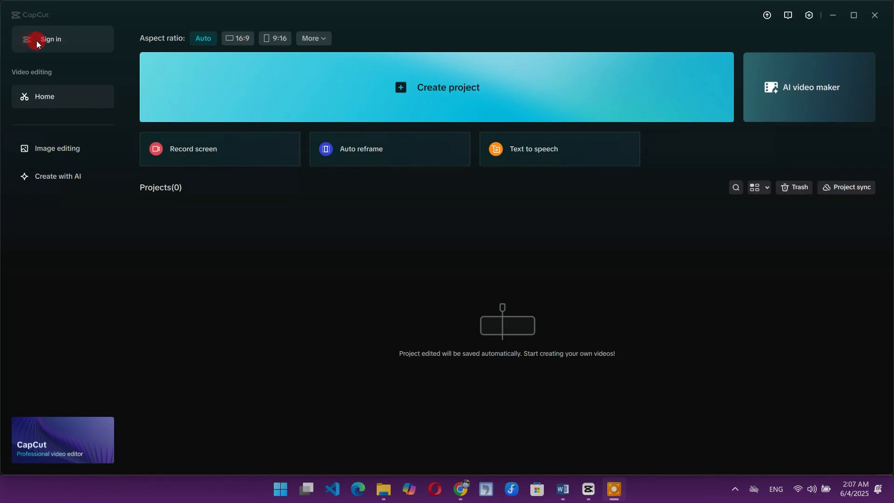
# Step: Start signing in to CapCut with a Google account
pyautogui.click(36, 41)
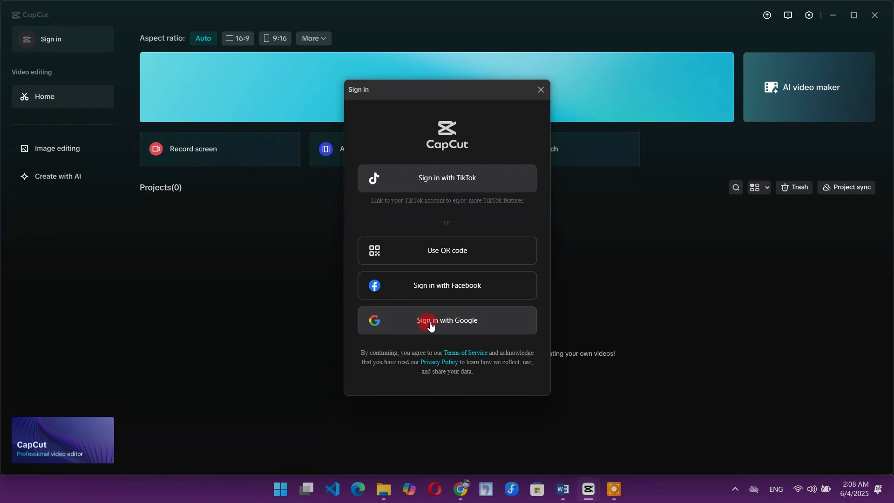
pyautogui.click(445, 325)
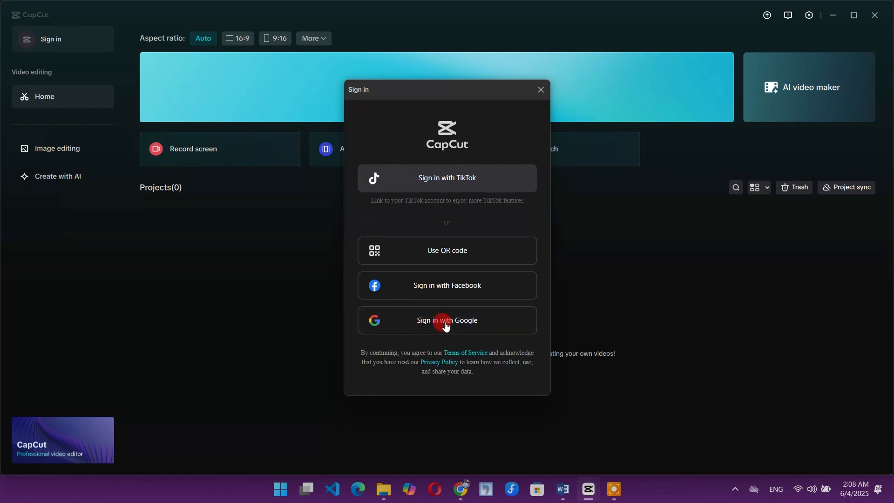
pyautogui.click(473, 258)
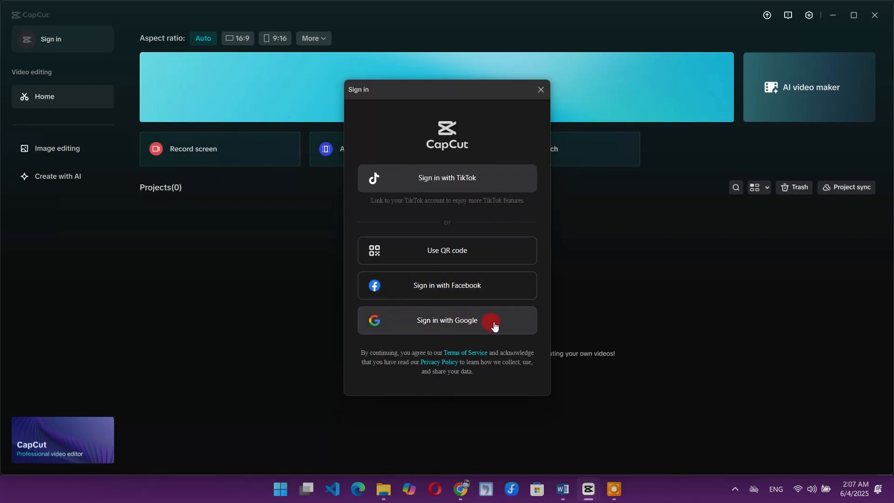
pyautogui.click(444, 323)
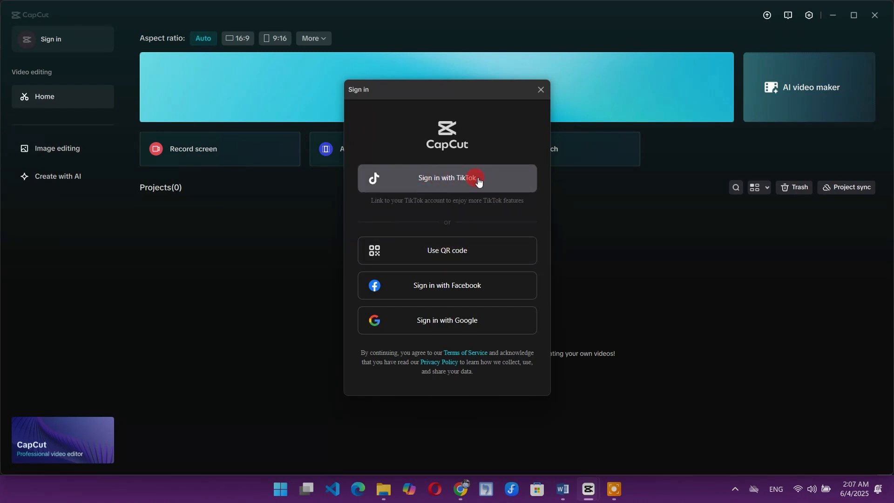
pyautogui.click(444, 323)
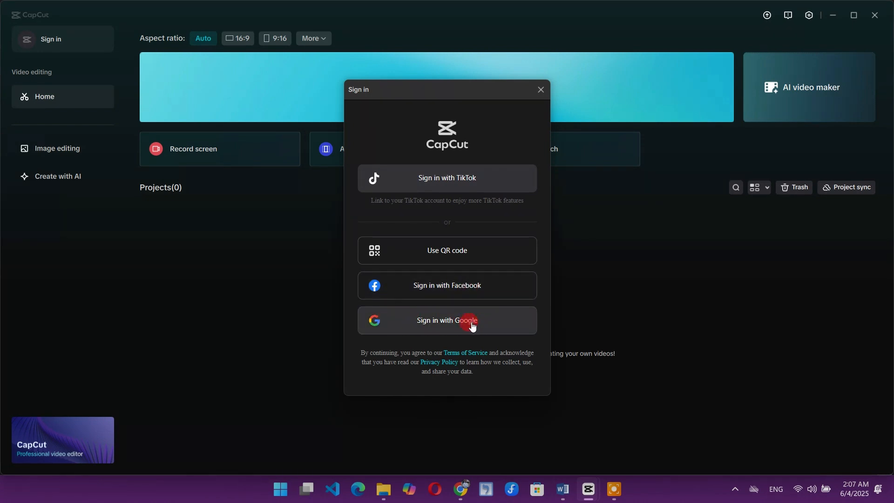
pyautogui.click(445, 326)
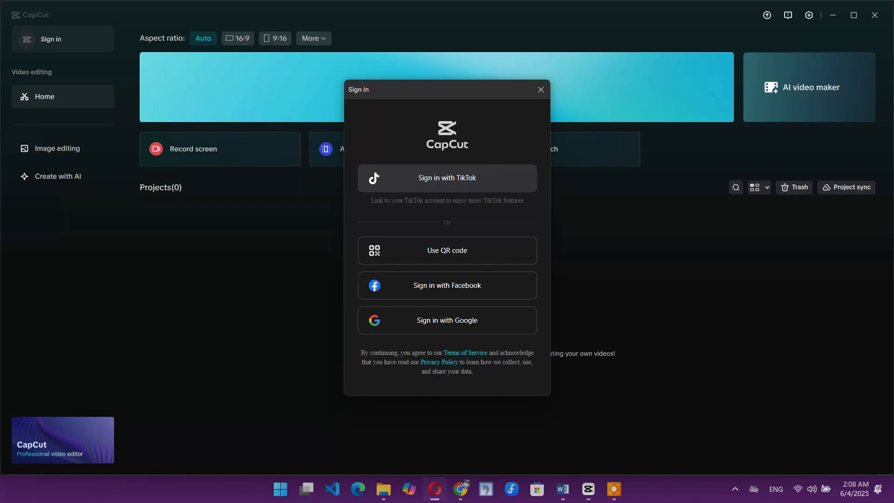
pyautogui.moveTo(893, 145); pyautogui.dragTo(393, 5)
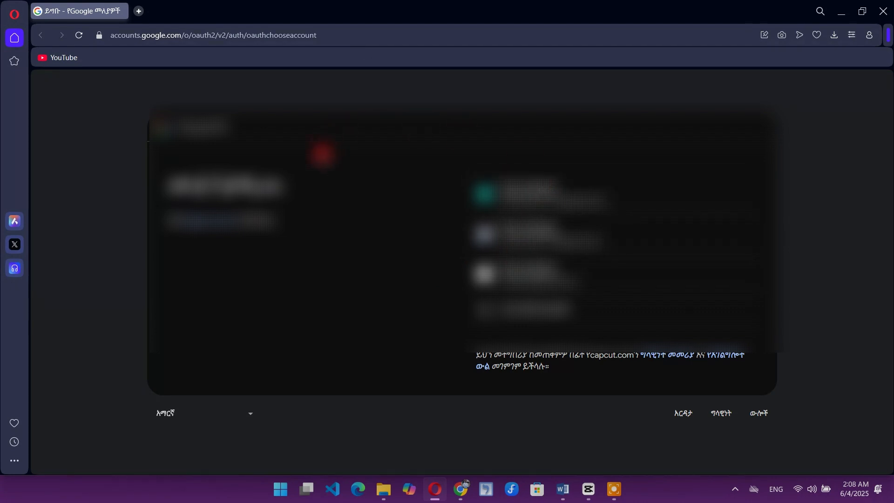
# Step: Choose the second listed Google account, confirm signing in to capcut.com, and return to the CapCut desktop app
pyautogui.click(557, 235)
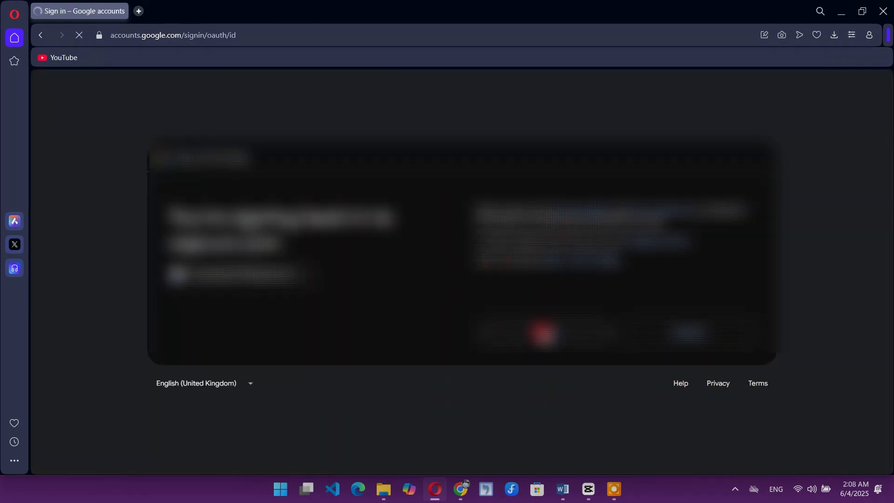
pyautogui.click(682, 329)
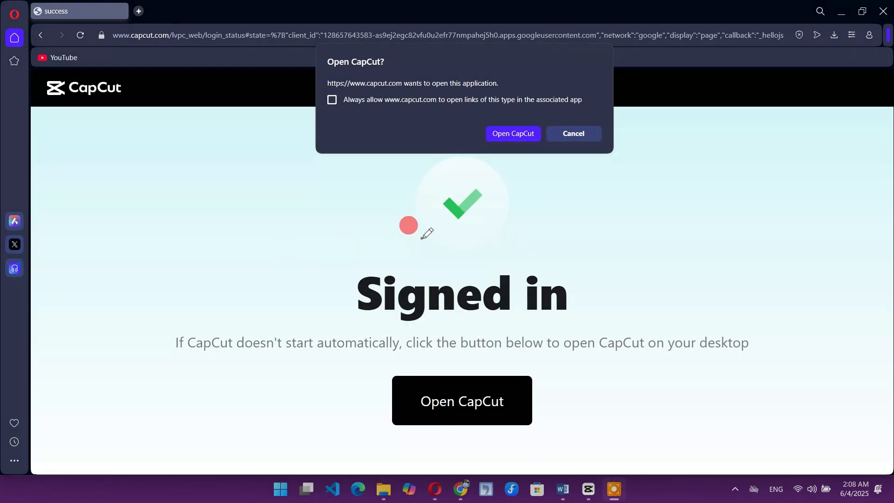
pyautogui.moveTo(423, 238); pyautogui.dragTo(773, 142)
pyautogui.press('Escape')
pyautogui.moveTo(418, 25); pyautogui.dragTo(893, 14)
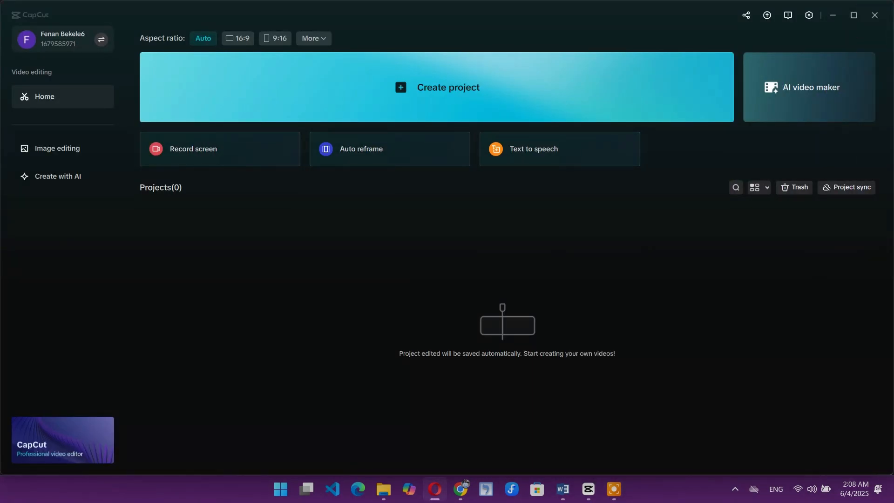
pyautogui.moveTo(34, 52)
pyautogui.mouseDown()
pyautogui.moveTo(107, 56)
pyautogui.moveTo(121, 46)
pyautogui.moveTo(119, 25)
pyautogui.moveTo(19, 22)
pyautogui.moveTo(19, 51)
pyautogui.moveTo(51, 59)
pyautogui.mouseUp()
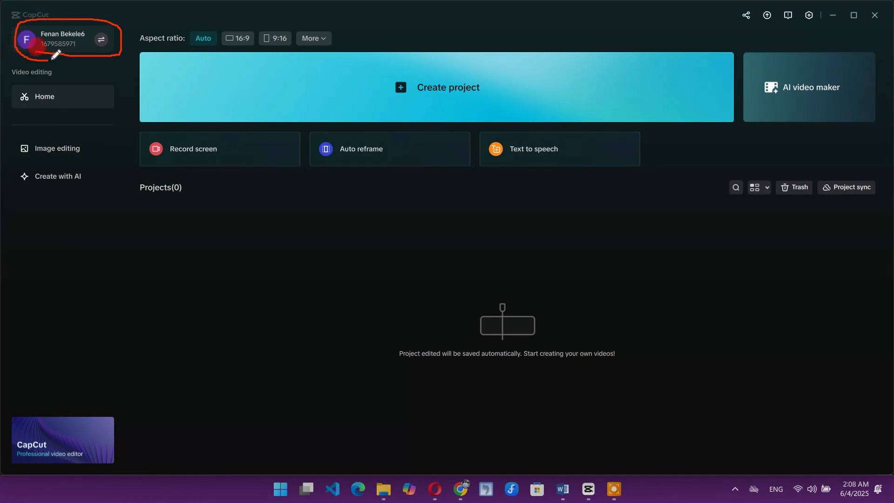
pyautogui.moveTo(94, 29); pyautogui.dragTo(162, 21)
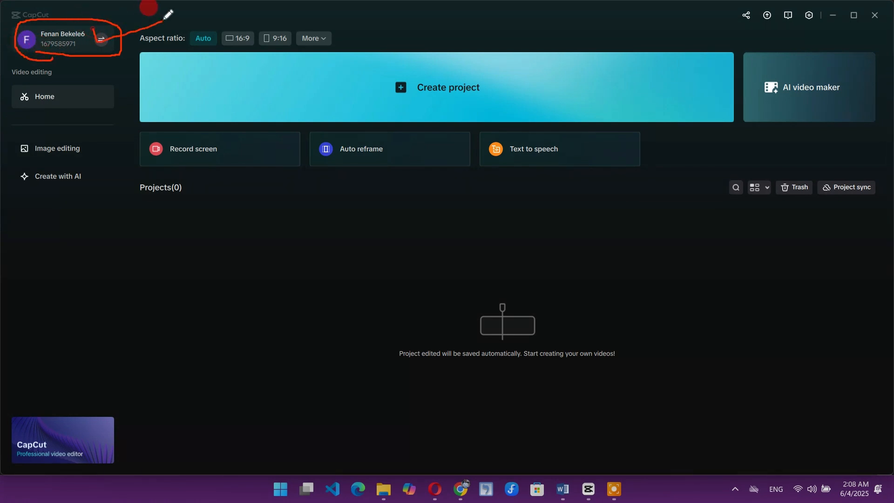
pyautogui.press('Escape')
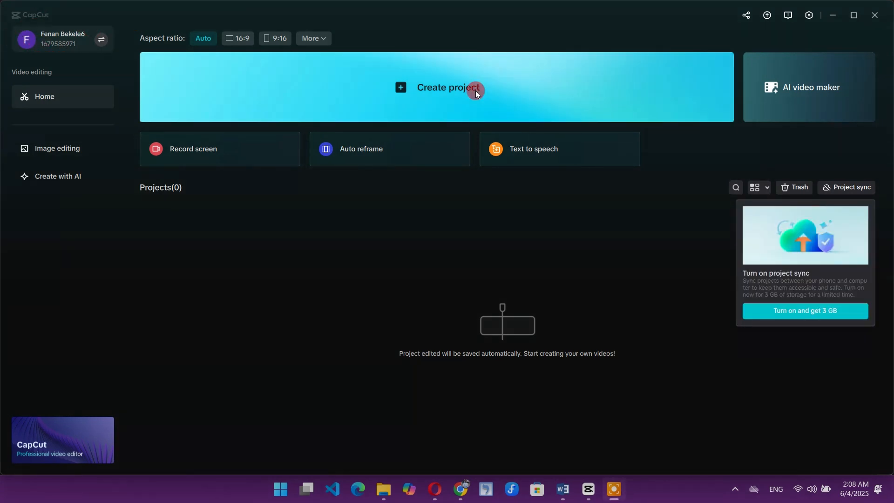
pyautogui.moveTo(14, 139)
pyautogui.mouseDown()
pyautogui.moveTo(13, 160)
pyautogui.moveTo(89, 165)
pyautogui.moveTo(21, 137)
pyautogui.mouseUp()
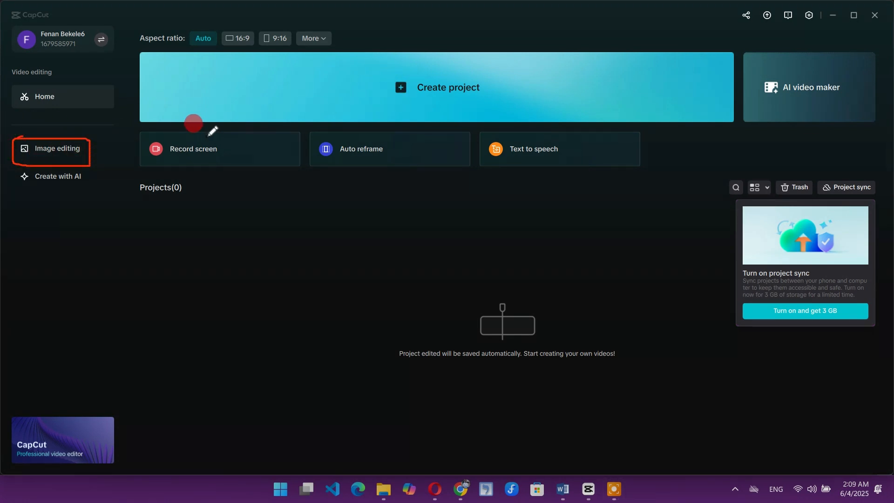
pyautogui.moveTo(388, 73)
pyautogui.mouseDown()
pyautogui.moveTo(389, 109)
pyautogui.moveTo(386, 70)
pyautogui.moveTo(507, 109)
pyautogui.moveTo(393, 108)
pyautogui.mouseUp()
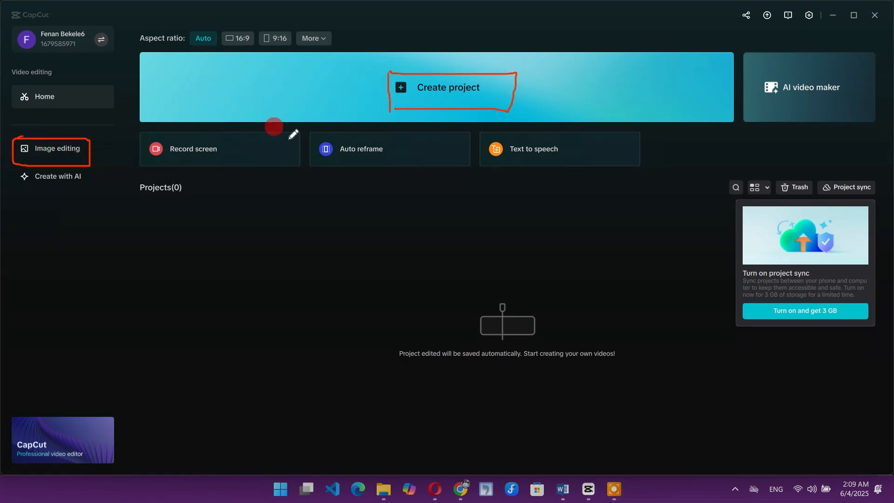
pyautogui.moveTo(148, 139)
pyautogui.mouseDown()
pyautogui.moveTo(247, 158)
pyautogui.moveTo(201, 131)
pyautogui.moveTo(149, 136)
pyautogui.mouseUp()
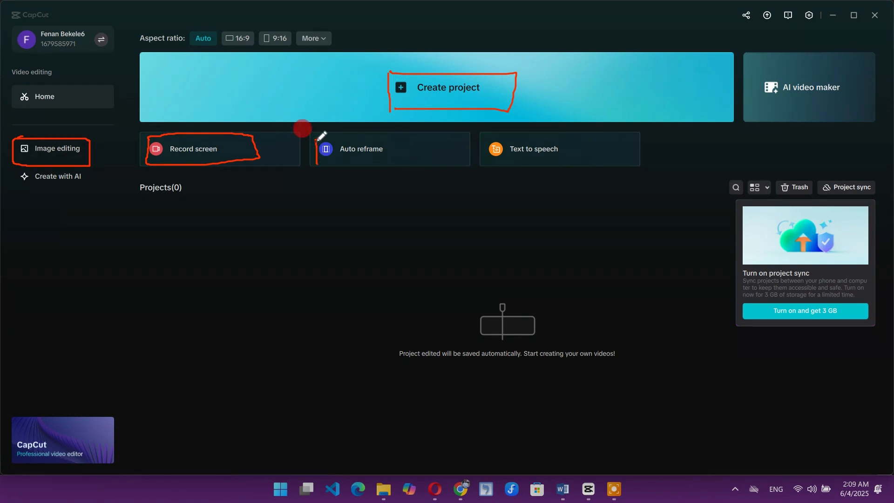
pyautogui.moveTo(317, 136)
pyautogui.mouseDown()
pyautogui.moveTo(396, 134)
pyautogui.moveTo(325, 165)
pyautogui.mouseUp()
pyautogui.moveTo(481, 134); pyautogui.dragTo(484, 137)
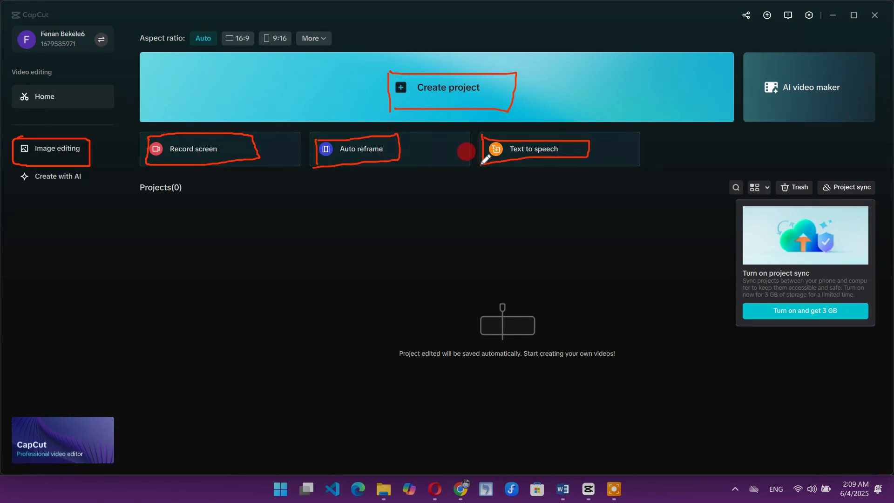
pyautogui.moveTo(762, 108)
pyautogui.mouseDown()
pyautogui.moveTo(760, 73)
pyautogui.moveTo(847, 70)
pyautogui.moveTo(848, 100)
pyautogui.moveTo(761, 105)
pyautogui.mouseUp()
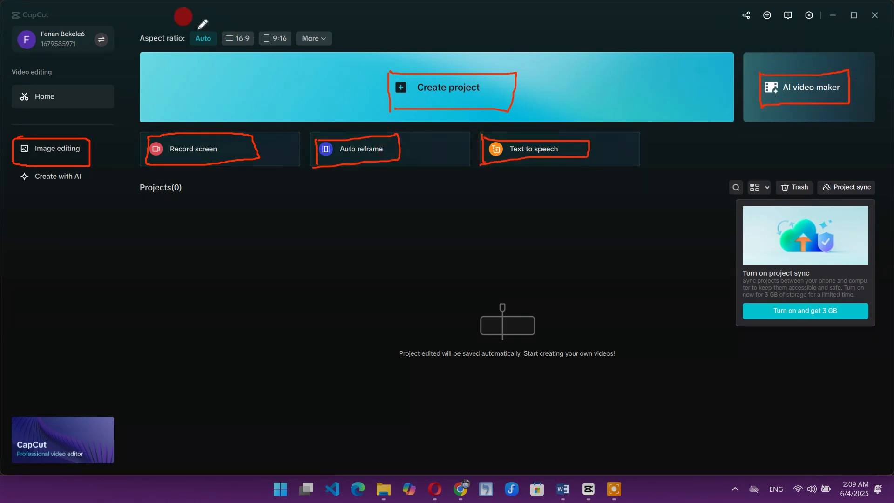
pyautogui.moveTo(139, 32)
pyautogui.mouseDown()
pyautogui.moveTo(189, 41)
pyautogui.moveTo(190, 34)
pyautogui.moveTo(139, 34)
pyautogui.mouseUp()
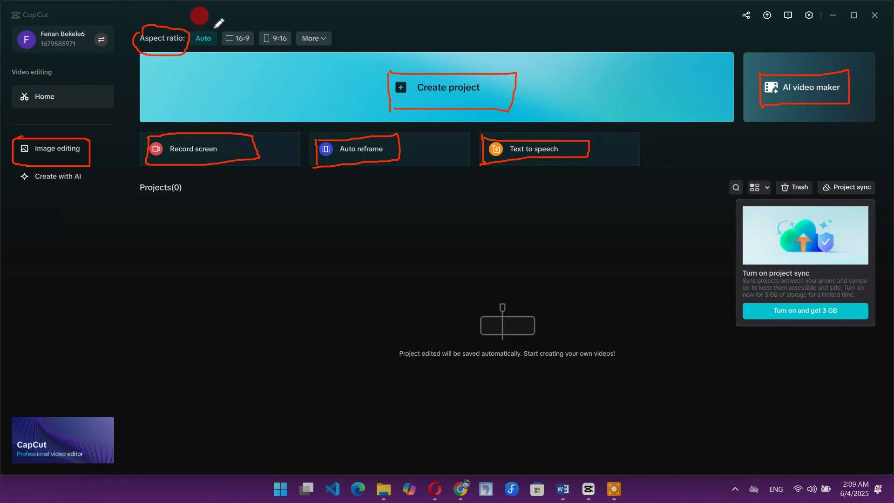
pyautogui.moveTo(206, 18)
pyautogui.mouseDown()
pyautogui.moveTo(234, 20)
pyautogui.moveTo(233, 31)
pyautogui.moveTo(270, 18)
pyautogui.moveTo(264, 29)
pyautogui.moveTo(317, 35)
pyautogui.mouseUp()
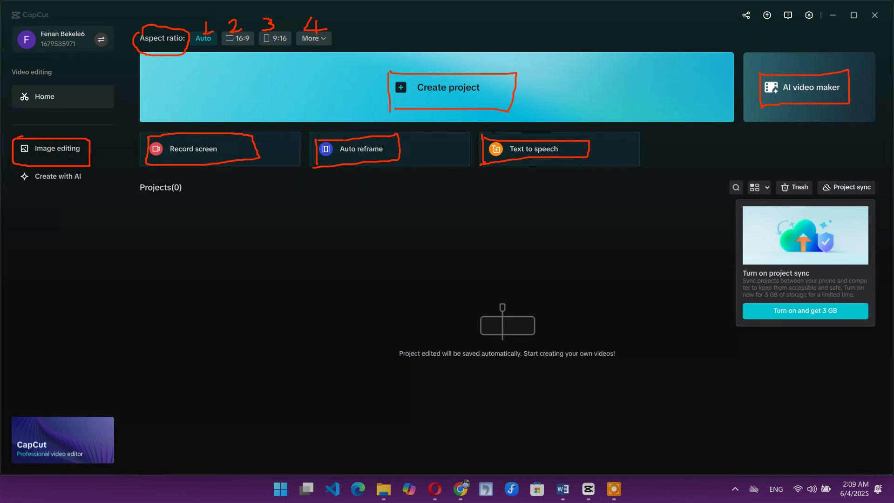
pyautogui.press('Delete')
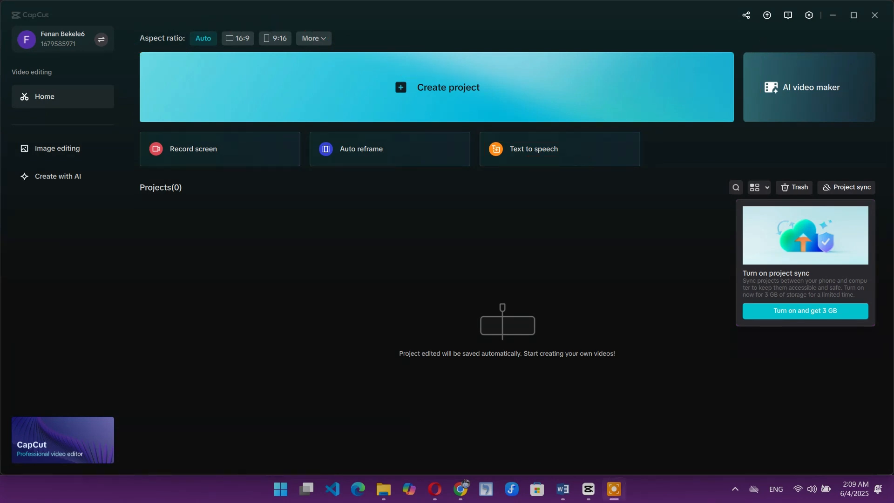
pyautogui.moveTo(400, 67)
pyautogui.mouseDown()
pyautogui.moveTo(386, 79)
pyautogui.moveTo(399, 62)
pyautogui.mouseUp()
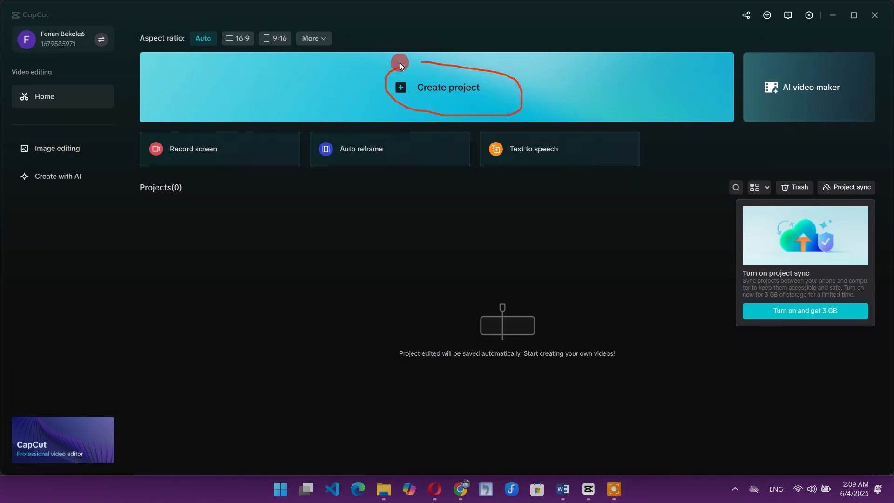
pyautogui.press('Escape')
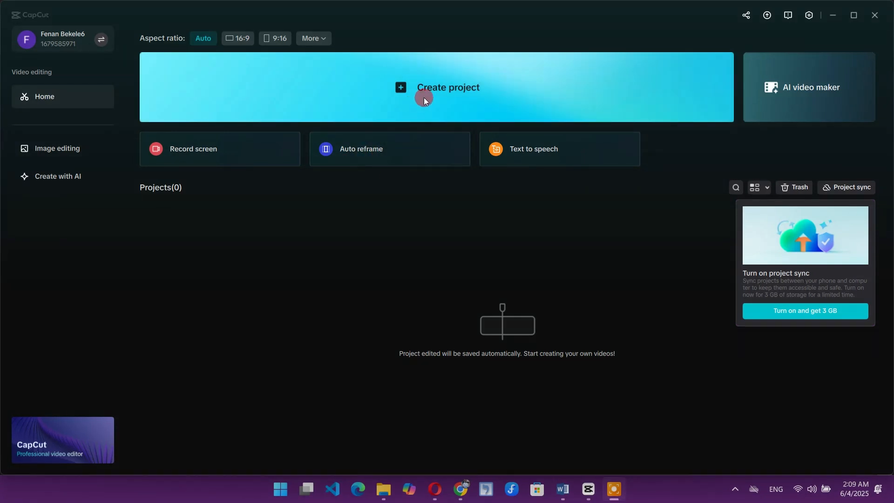
# Step: Create a new video project, then make the timeline area taller and the media area wider
pyautogui.click(424, 97)
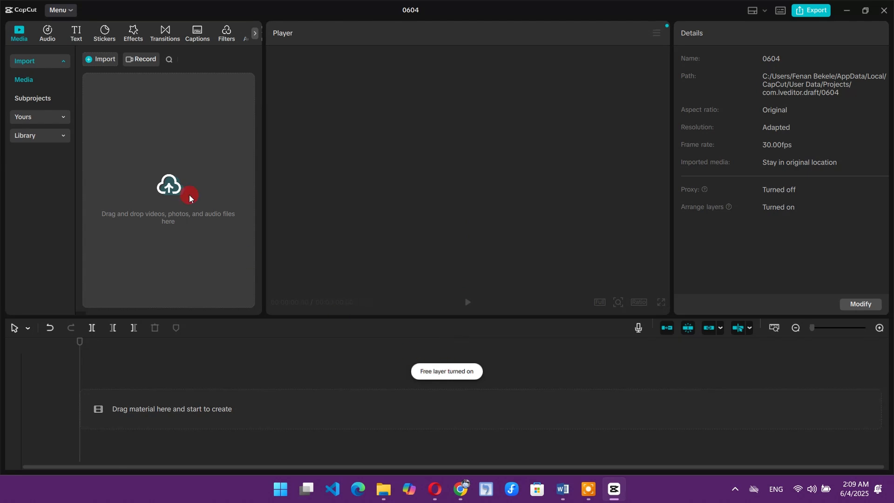
pyautogui.moveTo(380, 315); pyautogui.dragTo(359, 265)
pyautogui.moveTo(266, 183); pyautogui.dragTo(295, 144)
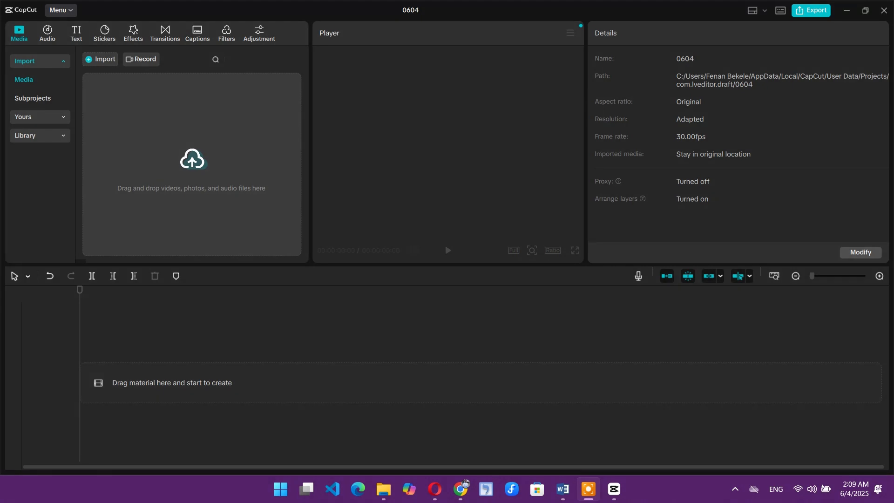
pyautogui.moveTo(150, 100)
pyautogui.mouseDown()
pyautogui.moveTo(147, 157)
pyautogui.moveTo(173, 160)
pyautogui.mouseUp()
pyautogui.moveTo(383, 105)
pyautogui.mouseDown()
pyautogui.moveTo(409, 140)
pyautogui.moveTo(383, 188)
pyautogui.moveTo(436, 172)
pyautogui.mouseUp()
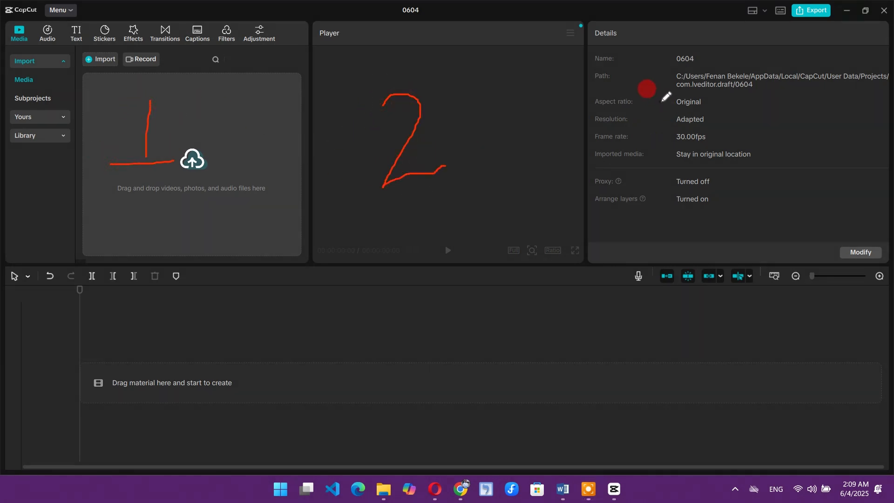
pyautogui.moveTo(660, 100)
pyautogui.mouseDown()
pyautogui.moveTo(714, 94)
pyautogui.moveTo(702, 139)
pyautogui.moveTo(752, 135)
pyautogui.moveTo(695, 185)
pyautogui.moveTo(679, 175)
pyautogui.mouseUp()
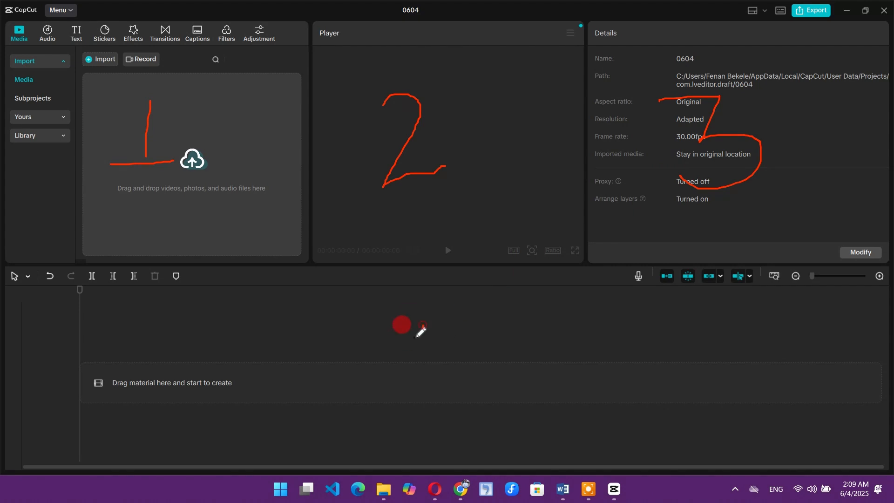
pyautogui.moveTo(422, 325); pyautogui.dragTo(518, 346)
pyautogui.moveTo(460, 361); pyautogui.dragTo(457, 394)
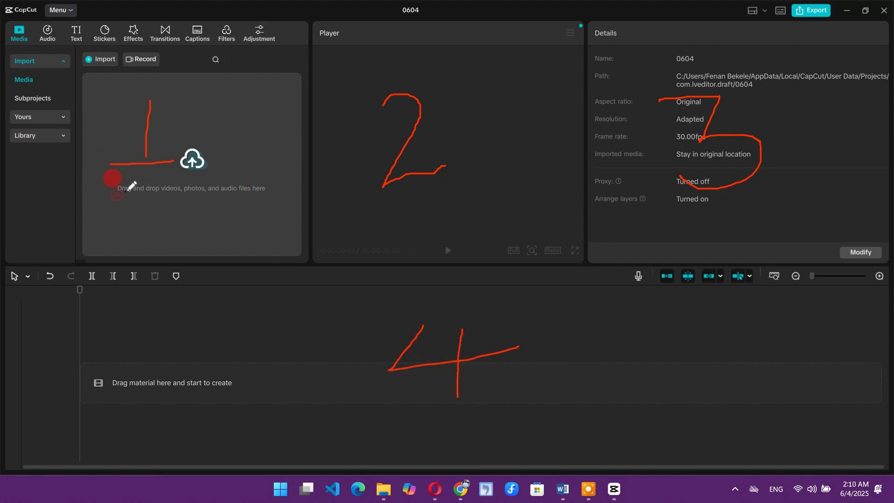
pyautogui.moveTo(119, 196)
pyautogui.mouseDown()
pyautogui.moveTo(172, 197)
pyautogui.moveTo(183, 184)
pyautogui.moveTo(160, 182)
pyautogui.moveTo(168, 196)
pyautogui.moveTo(203, 188)
pyautogui.moveTo(185, 182)
pyautogui.moveTo(202, 178)
pyautogui.moveTo(210, 187)
pyautogui.moveTo(202, 198)
pyautogui.moveTo(188, 196)
pyautogui.moveTo(239, 193)
pyautogui.mouseUp()
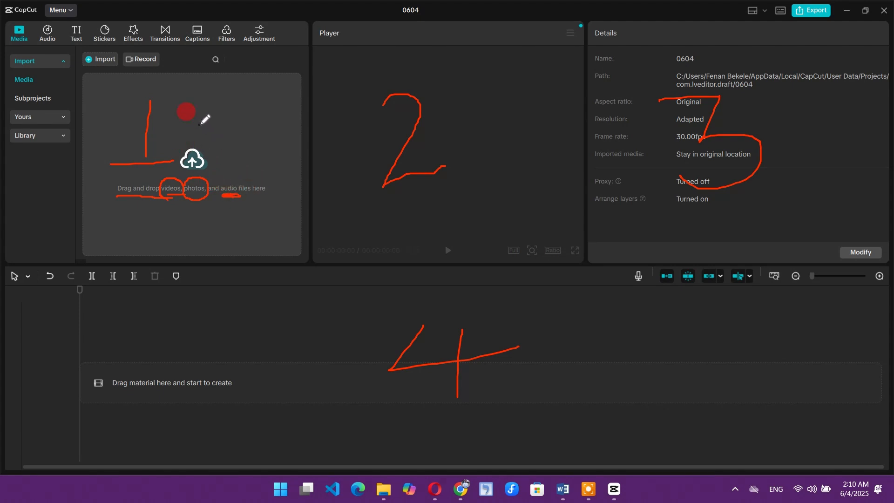
pyautogui.moveTo(322, 22)
pyautogui.mouseDown()
pyautogui.moveTo(343, 45)
pyautogui.moveTo(346, 31)
pyautogui.moveTo(317, 27)
pyautogui.mouseUp()
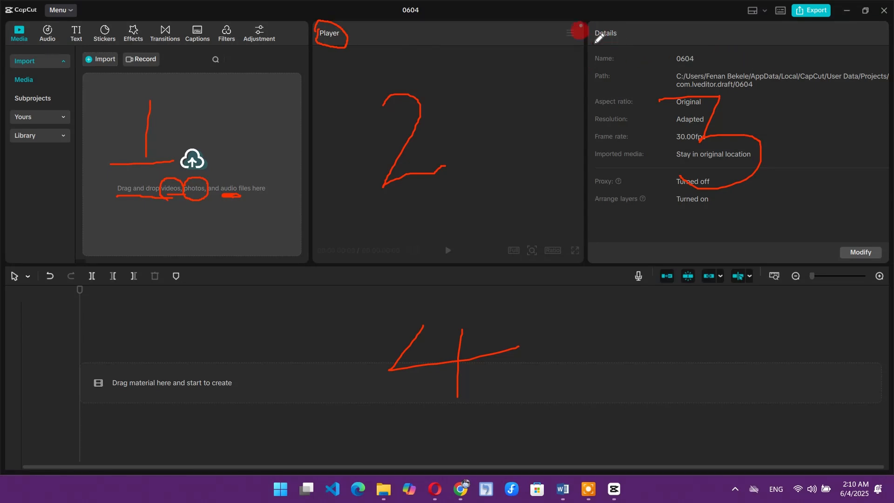
pyautogui.moveTo(596, 44)
pyautogui.mouseDown()
pyautogui.moveTo(614, 42)
pyautogui.moveTo(620, 30)
pyautogui.moveTo(602, 21)
pyautogui.moveTo(606, 46)
pyautogui.mouseUp()
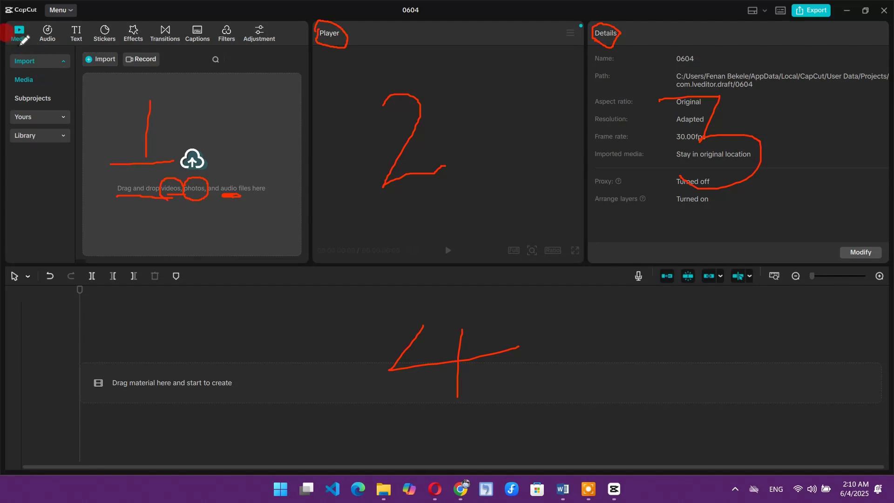
pyautogui.moveTo(16, 45)
pyautogui.mouseDown()
pyautogui.moveTo(288, 41)
pyautogui.moveTo(290, 19)
pyautogui.moveTo(10, 27)
pyautogui.moveTo(10, 45)
pyautogui.moveTo(185, 45)
pyautogui.mouseUp()
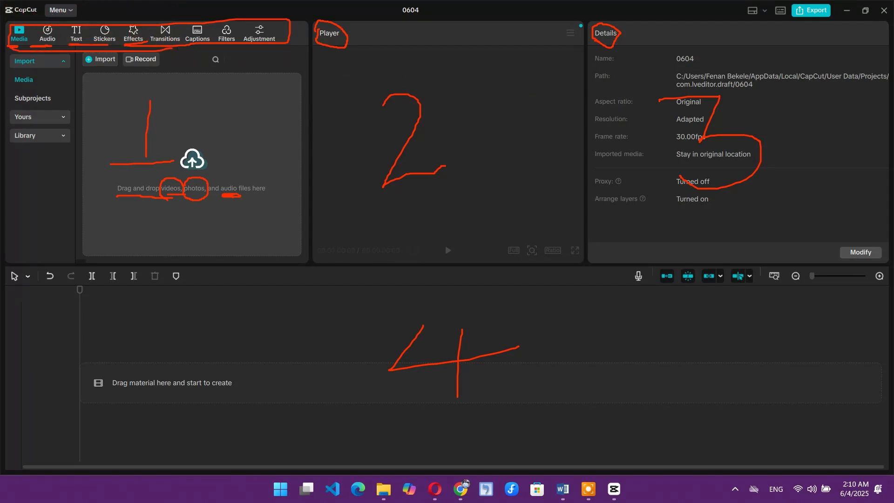
pyautogui.press('Escape')
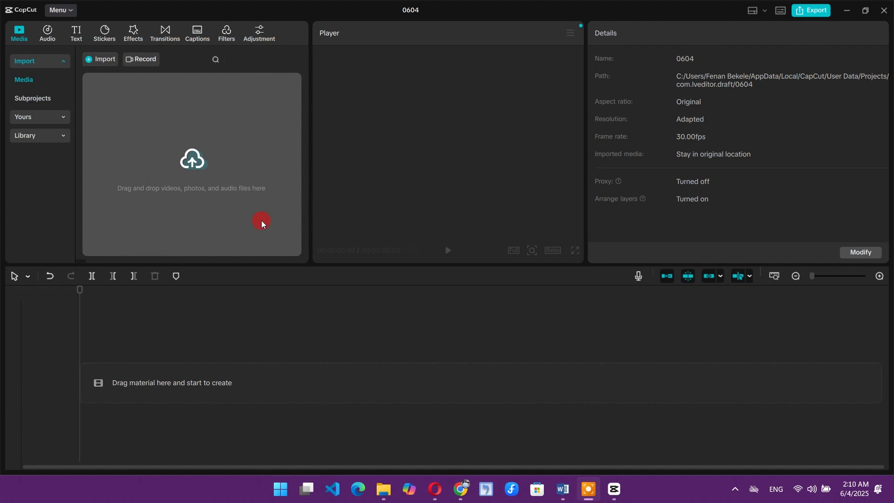
# Step: Start importing media and browse to the "inport file" folder inside "capcut full course" > "tutorial"
pyautogui.click(202, 158)
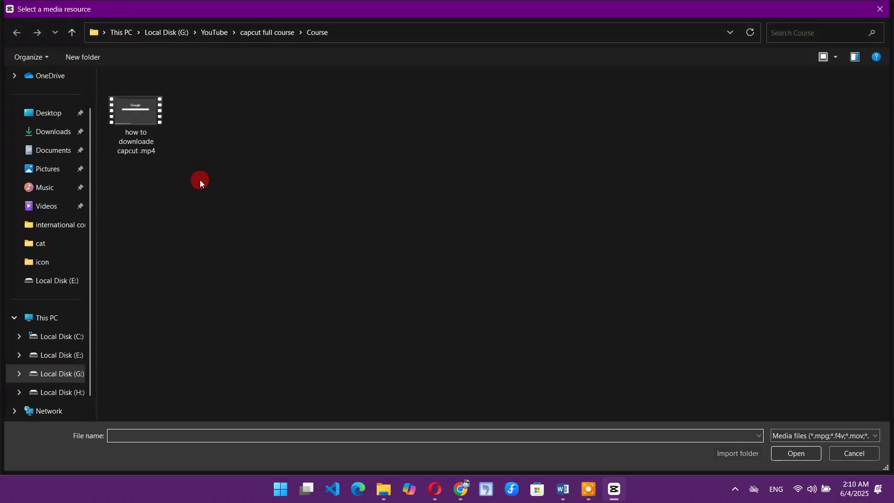
pyautogui.click(269, 35)
pyautogui.click(270, 37)
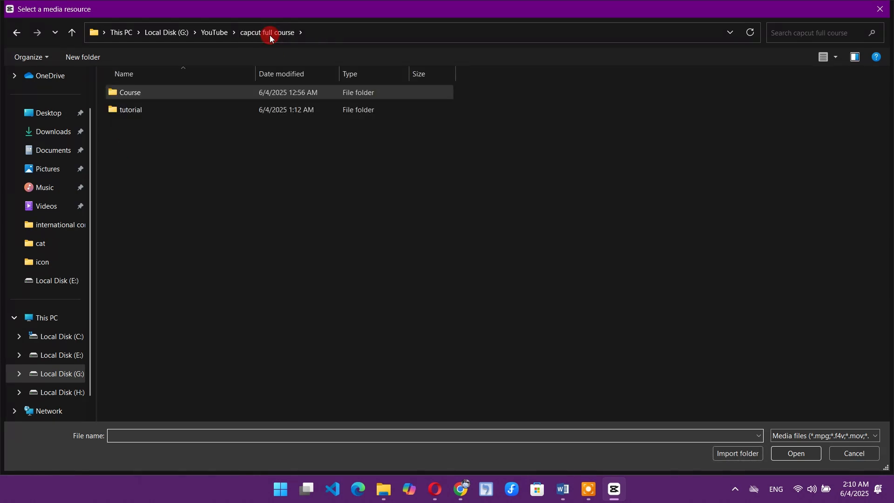
pyautogui.click(229, 111)
pyautogui.doubleClick(229, 111)
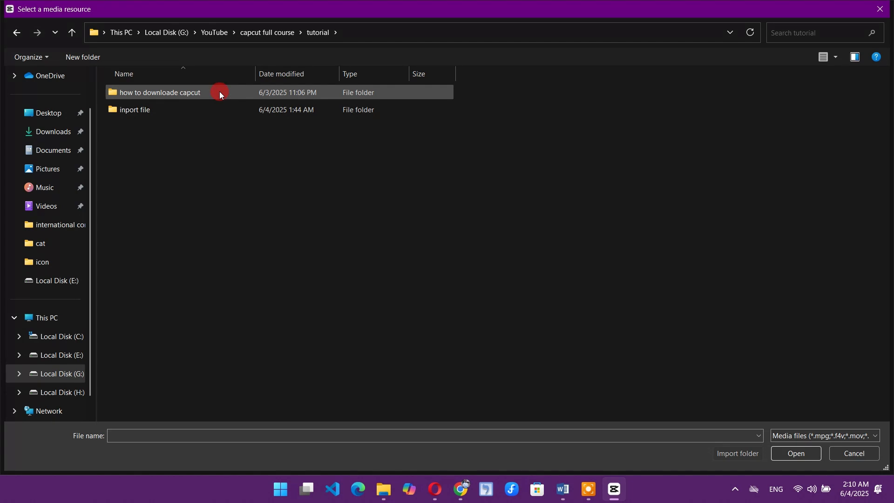
pyautogui.doubleClick(193, 110)
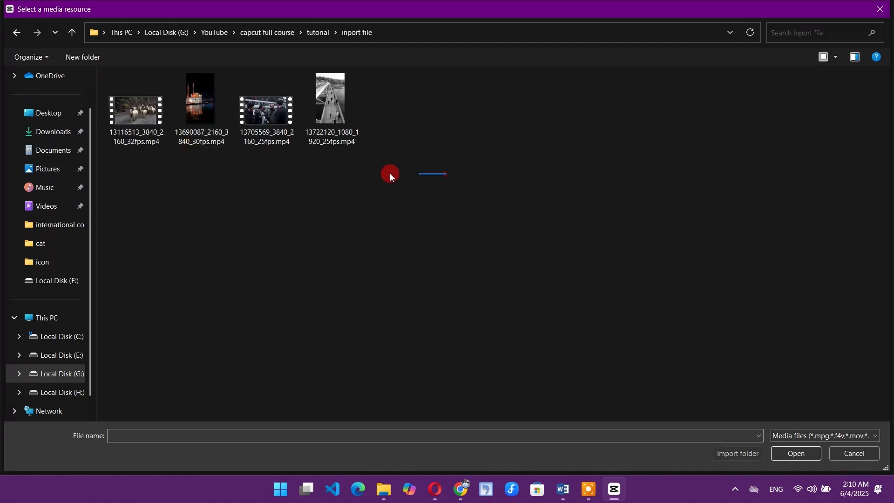
# Step: Import the clips 13116513_3840_2160_32fps.mp4 and 13690087_2160_3840_30fps.mp4 into the project, leaving them deselected
pyautogui.moveTo(390, 175); pyautogui.dragTo(130, 121)
pyautogui.click(193, 191)
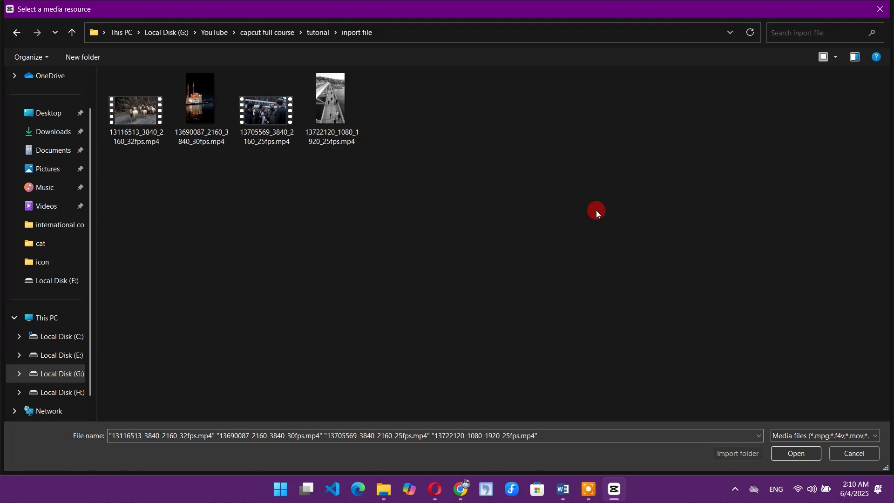
pyautogui.moveTo(366, 166); pyautogui.dragTo(144, 125)
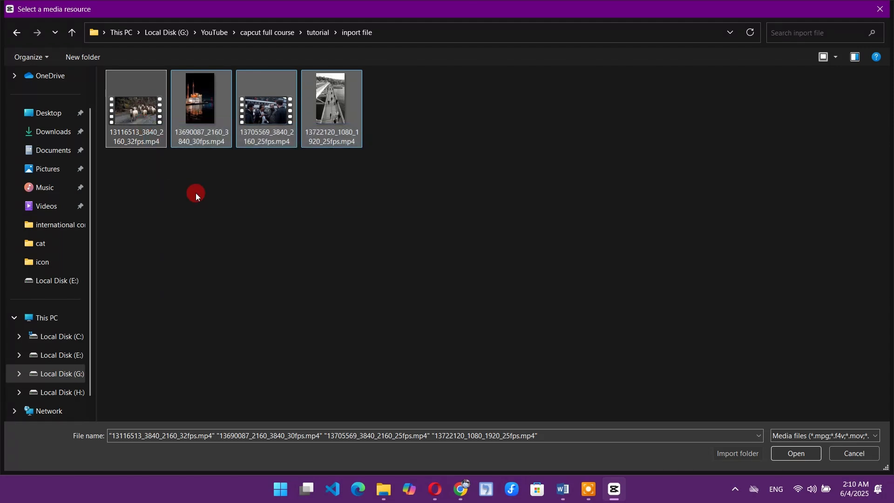
pyautogui.moveTo(207, 171); pyautogui.dragTo(134, 125)
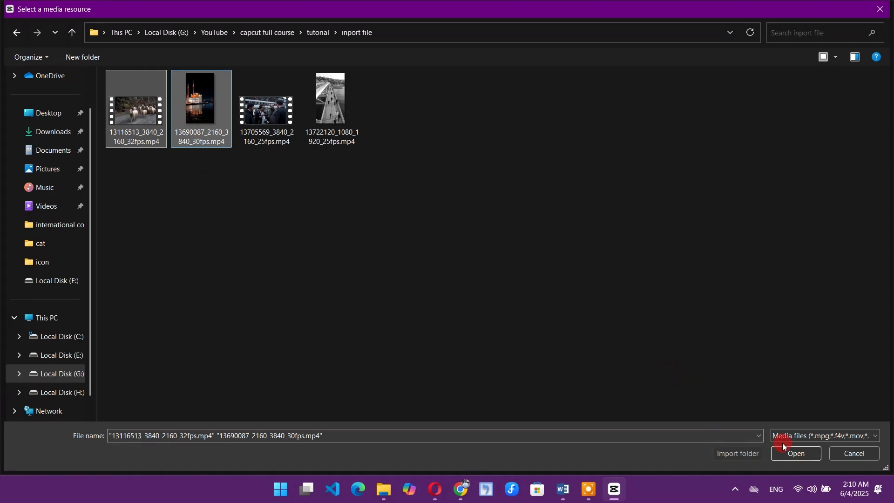
pyautogui.click(809, 454)
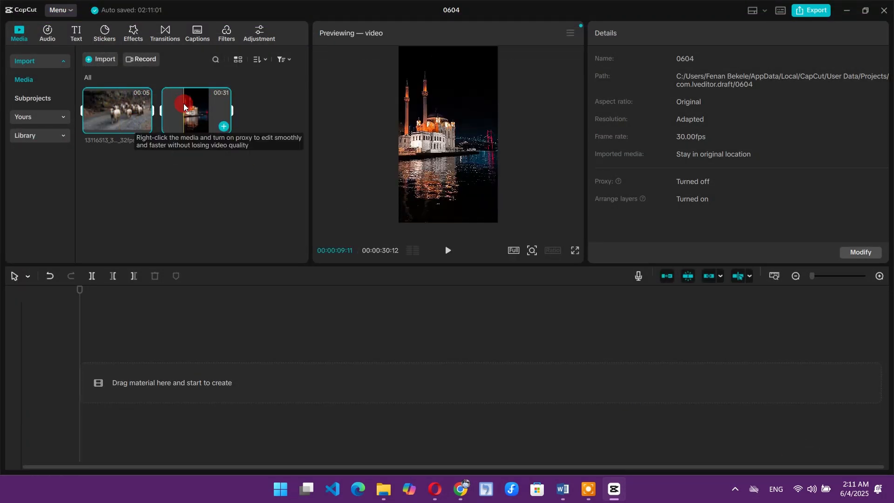
pyautogui.click(164, 178)
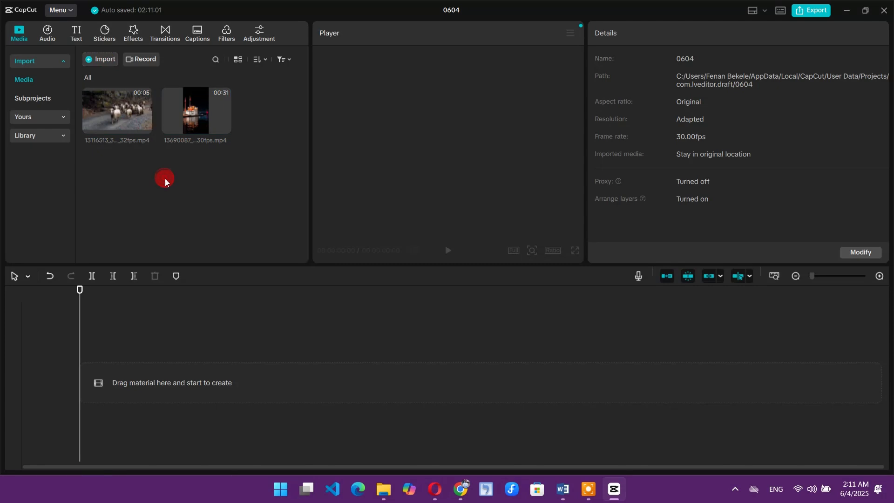
# Step: Import the two remaining clips, 13705569_3840_2160_25fps.mp4 and 13722120_1080_1920_25fps.mp4, and clear the selection
pyautogui.click(107, 59)
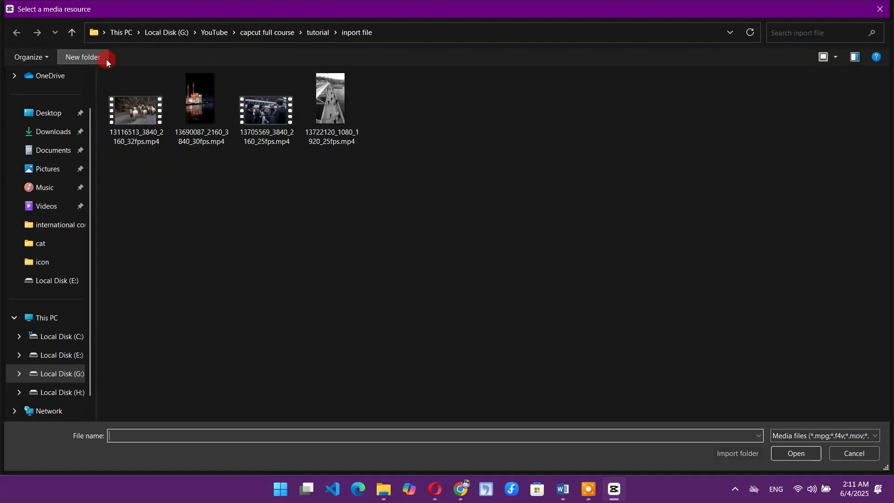
pyautogui.moveTo(260, 160); pyautogui.dragTo(402, 135)
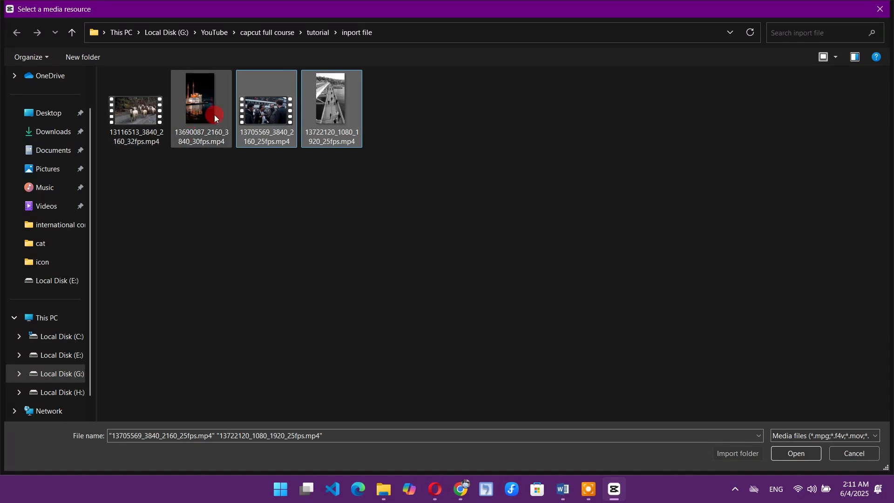
pyautogui.click(795, 455)
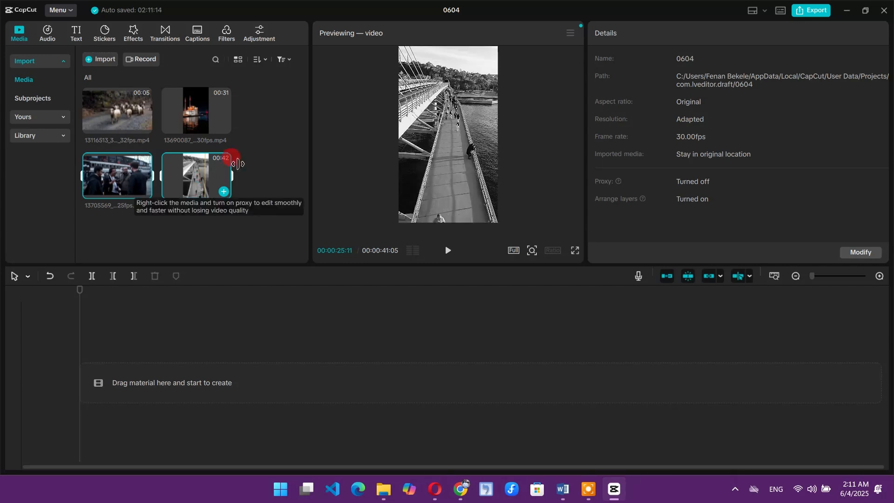
pyautogui.click(250, 135)
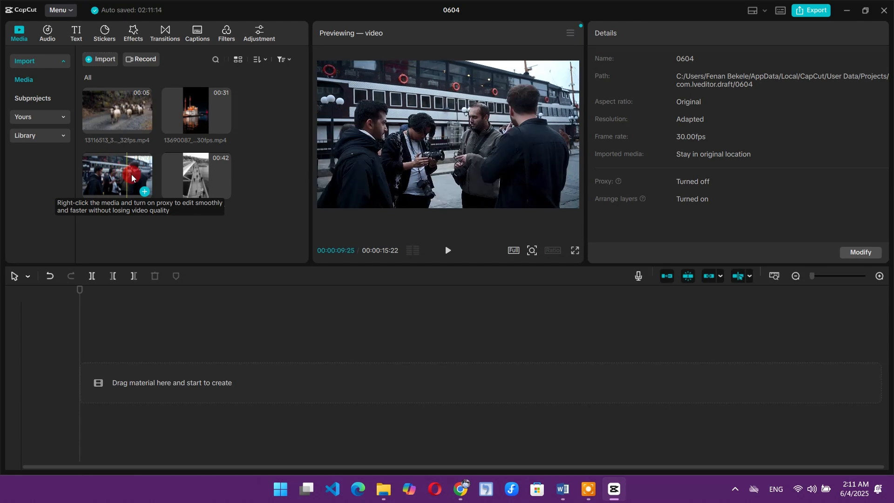
# Step: Add the clip 13705569_3840_2160_25fps.mp4 to the timeline and place the playhead at 00:00:01:18
pyautogui.moveTo(132, 175); pyautogui.dragTo(142, 376)
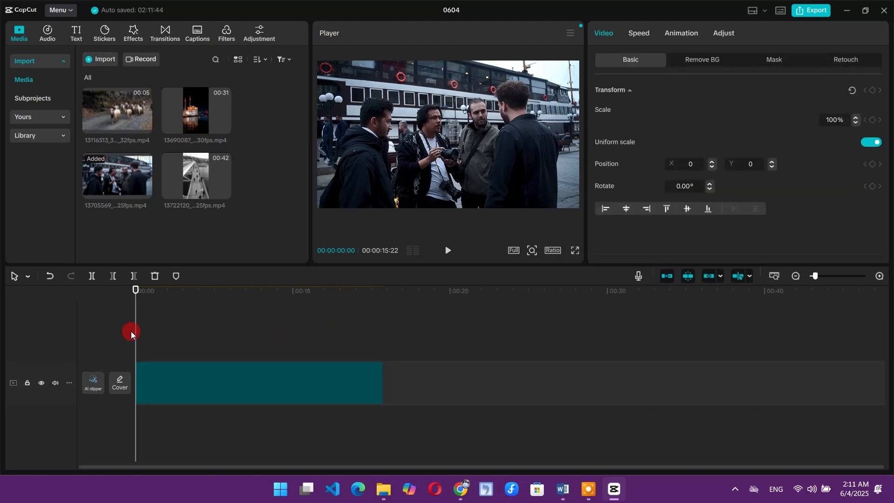
pyautogui.click(160, 330)
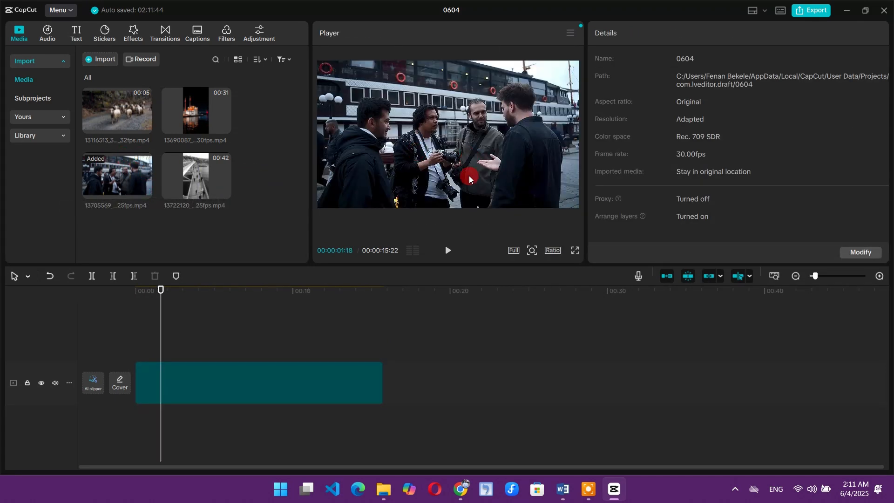
# Step: Set the project's aspect ratio to 16:9
pyautogui.click(553, 251)
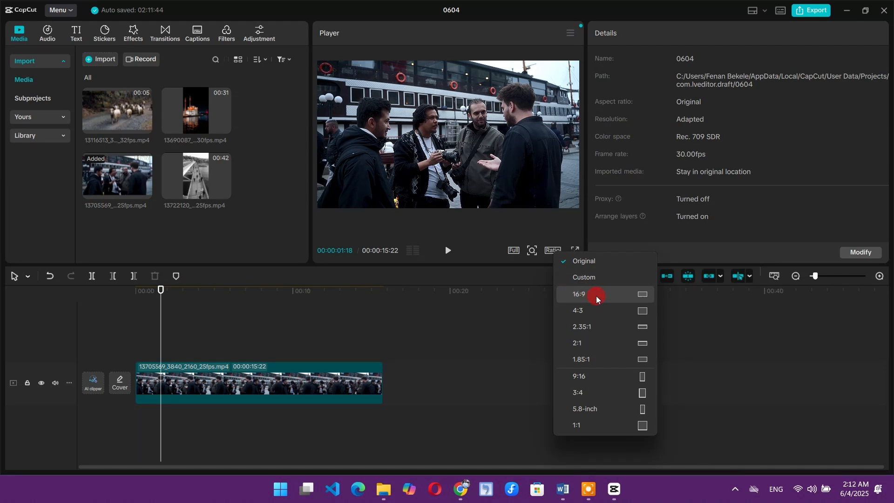
pyautogui.click(598, 297)
pyautogui.click(555, 251)
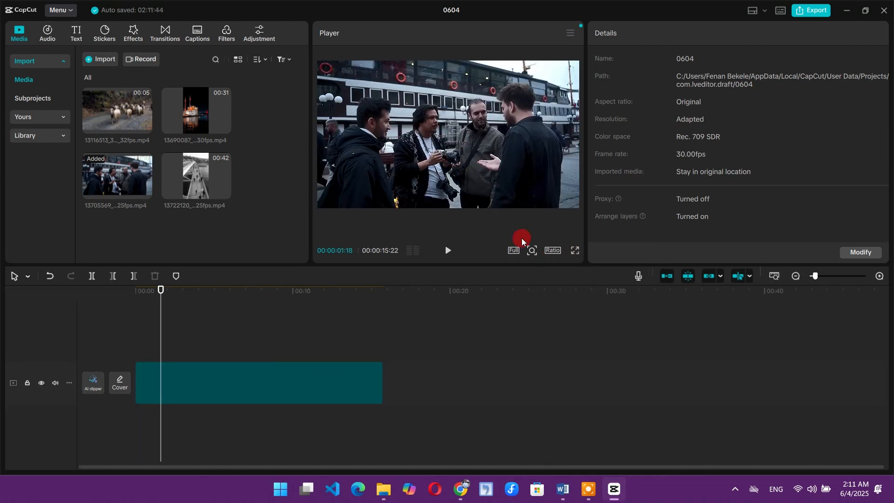
pyautogui.click(552, 251)
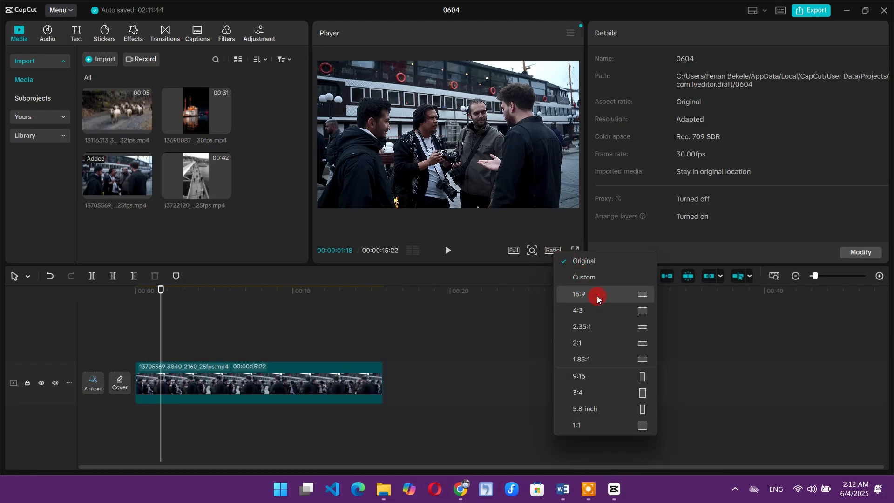
pyautogui.click(597, 297)
pyautogui.click(554, 252)
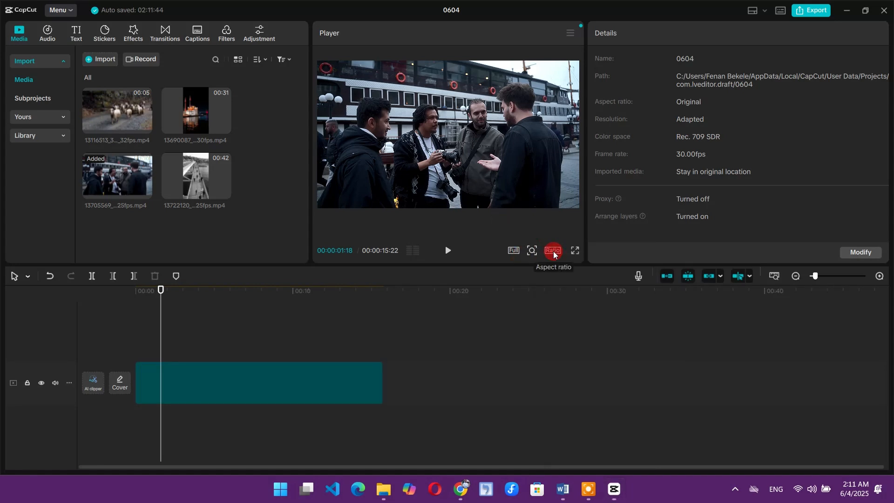
pyautogui.click(553, 252)
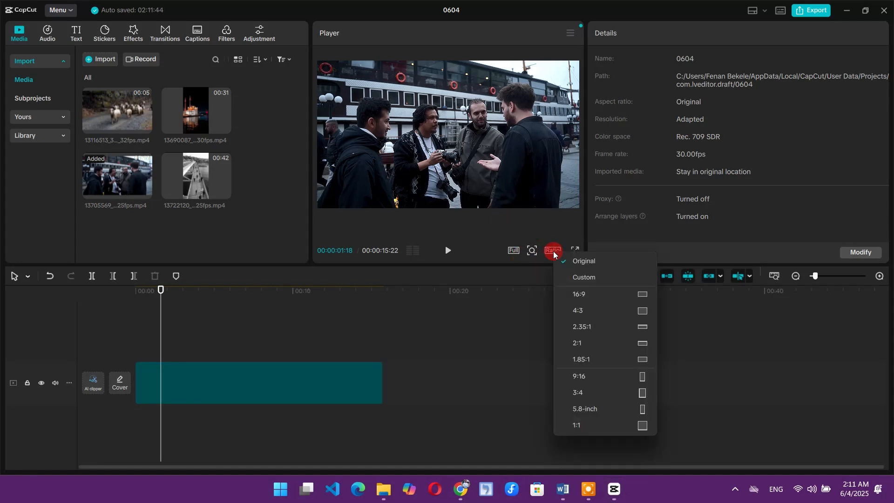
pyautogui.click(596, 296)
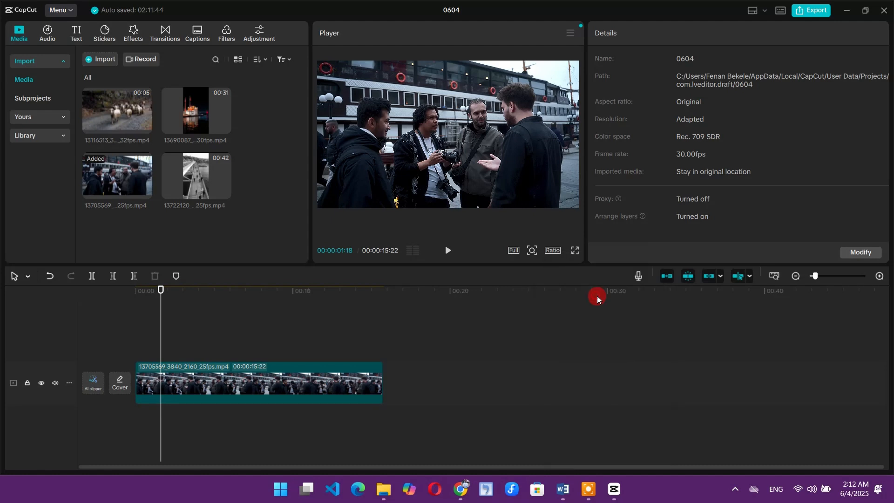
pyautogui.click(554, 251)
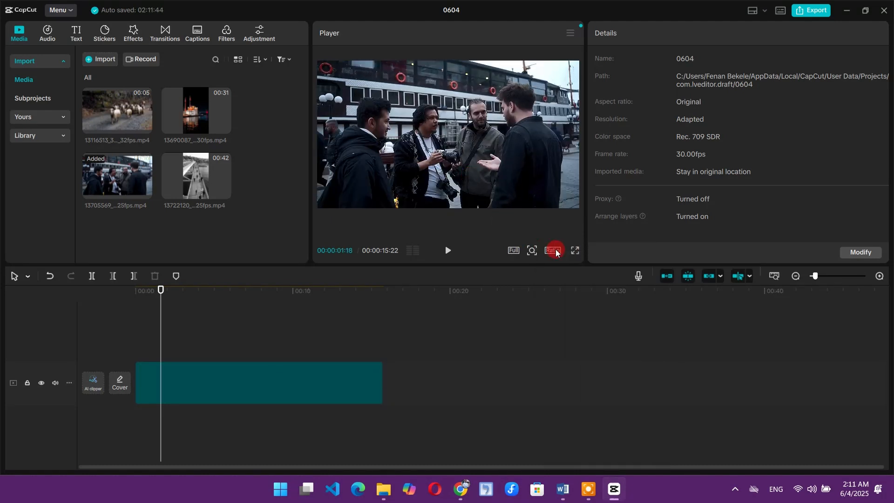
pyautogui.click(553, 250)
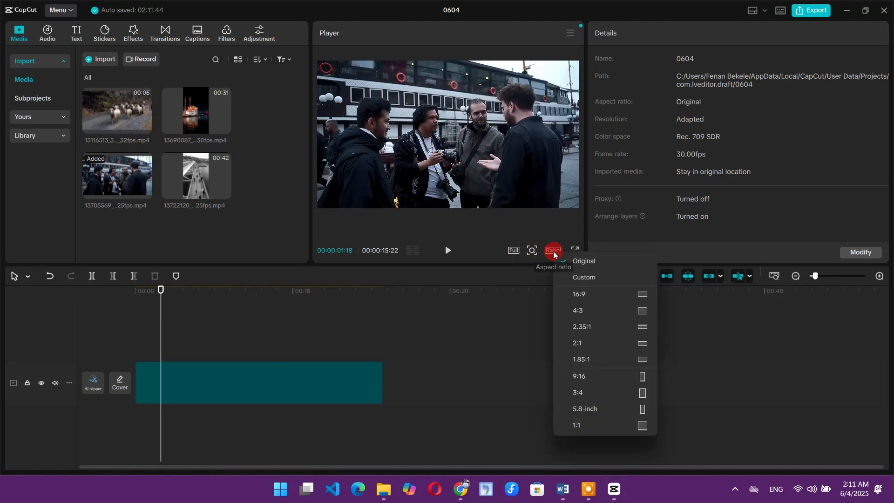
pyautogui.click(596, 295)
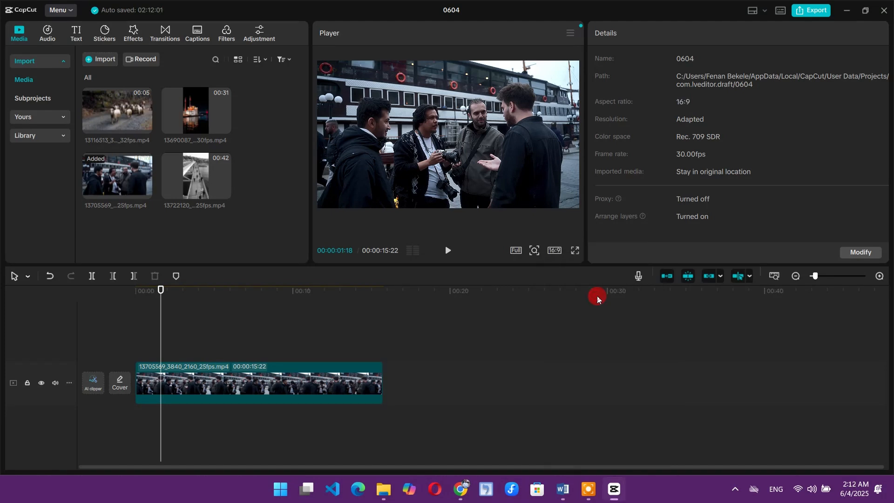
# Step: Try the 4:3 aspect ratio on the project, and change it to 9:16
pyautogui.click(554, 250)
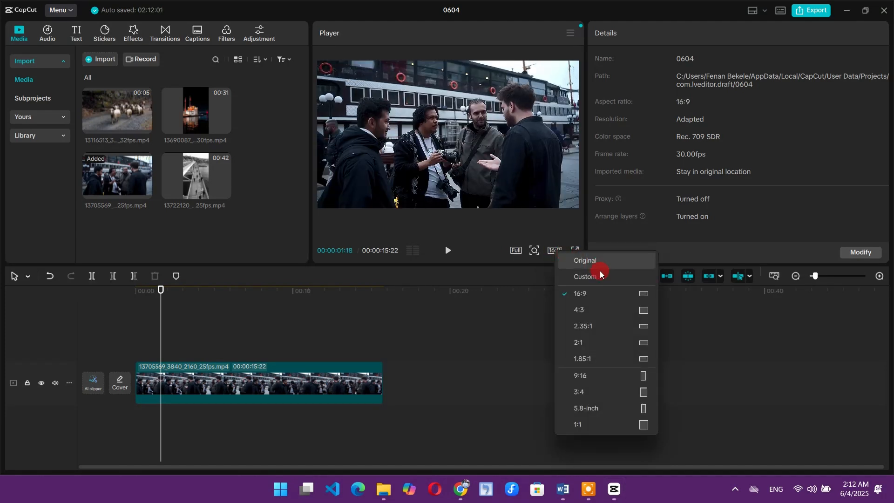
pyautogui.click(593, 305)
pyautogui.click(490, 175)
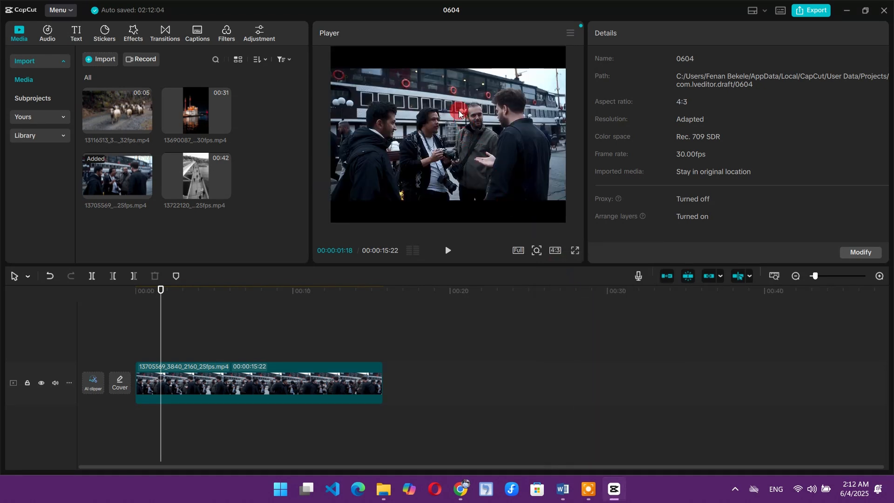
pyautogui.click(555, 251)
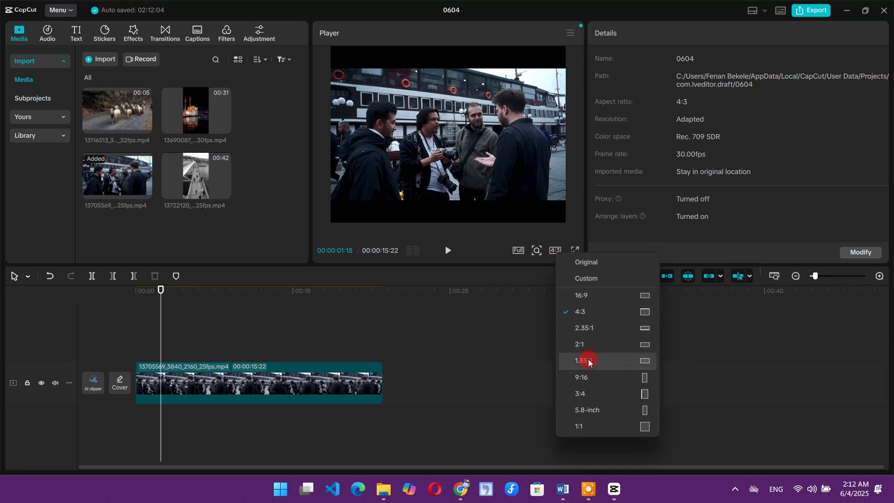
pyautogui.click(585, 376)
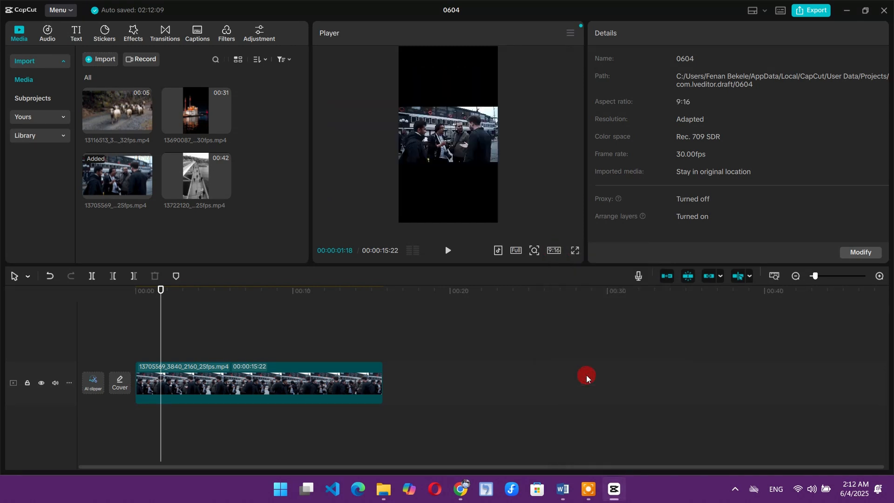
# Step: Scale the clip to 99% in the preview and leave it selected
pyautogui.click(451, 135)
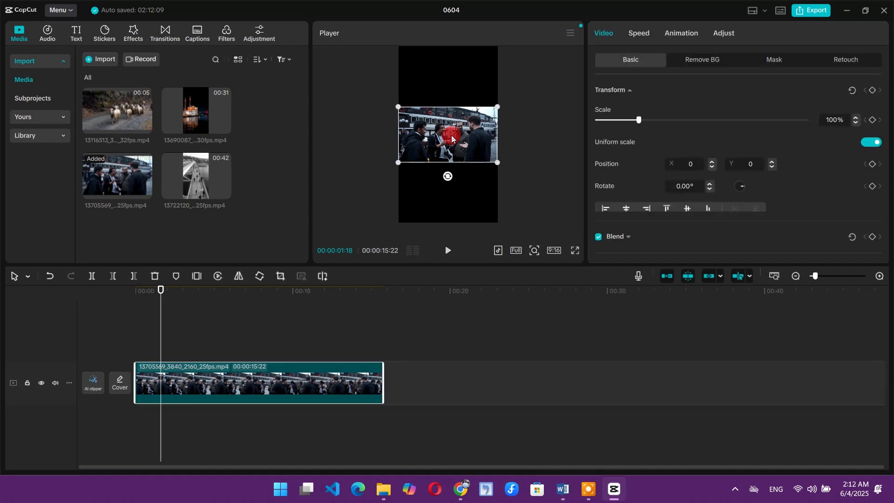
pyautogui.moveTo(496, 170); pyautogui.dragTo(483, 198)
pyautogui.click(440, 195)
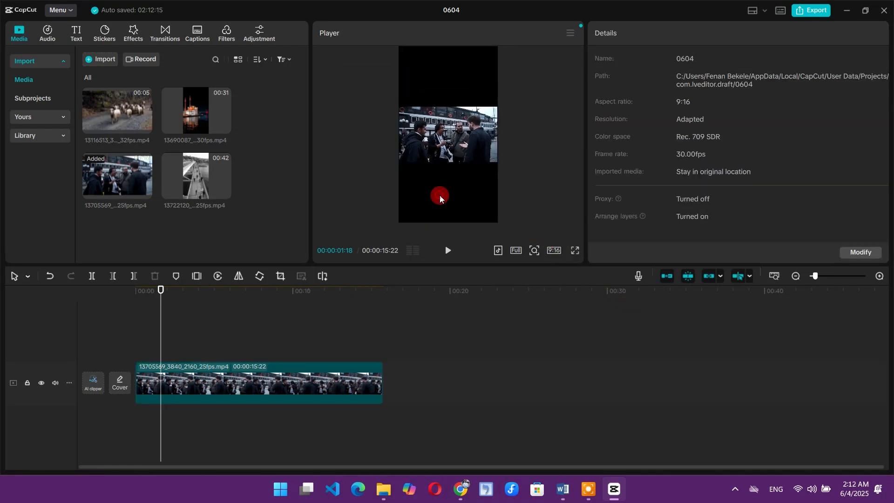
pyautogui.click(440, 142)
pyautogui.click(517, 201)
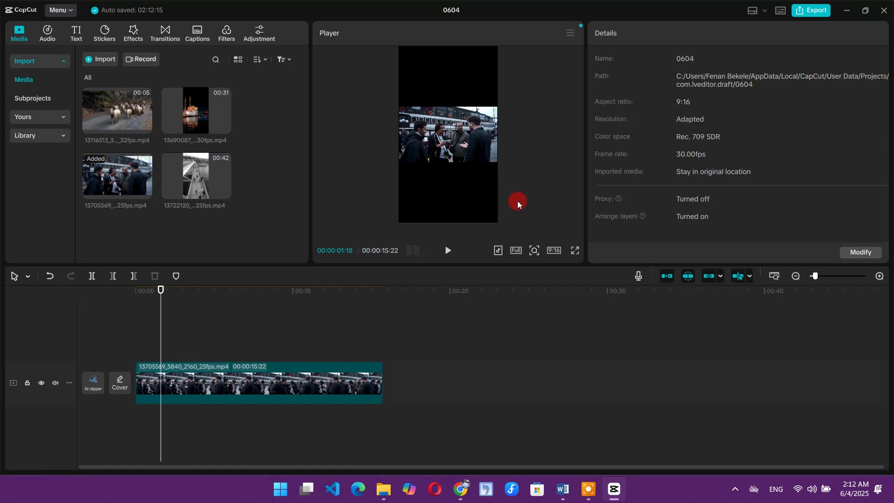
pyautogui.click(453, 147)
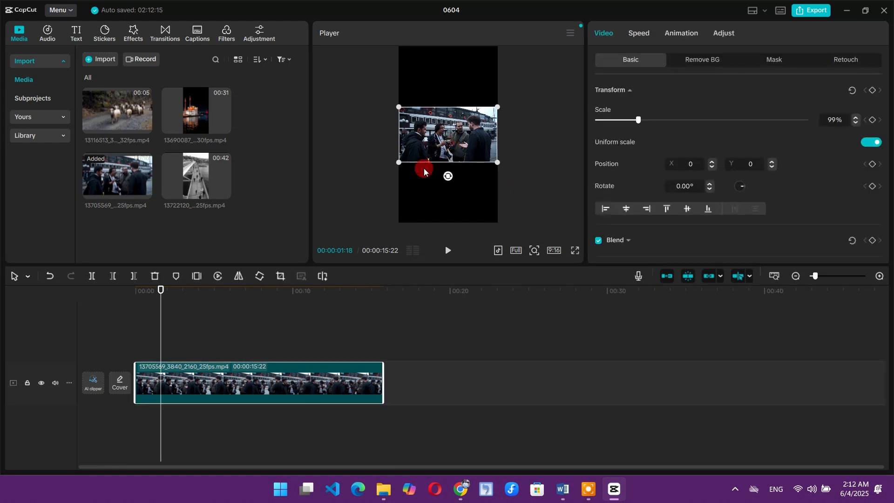
# Step: Switch the project's aspect ratio back to 16:9 and play the timeline from the start
pyautogui.click(555, 250)
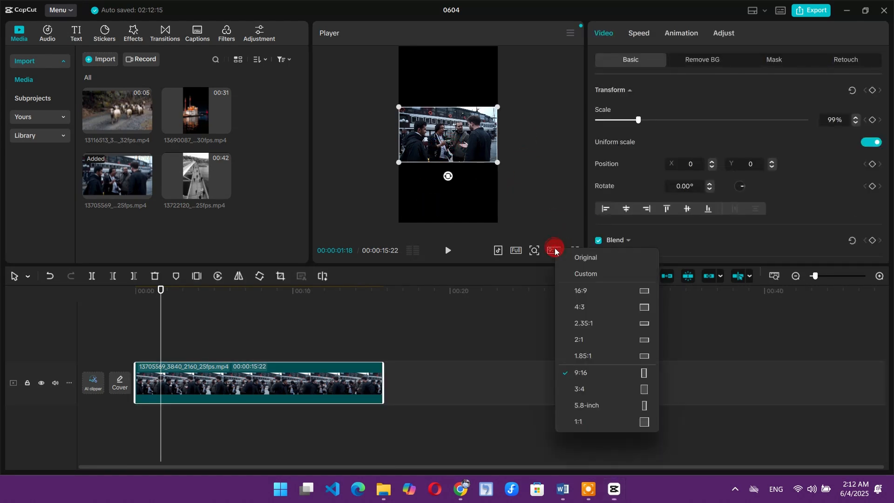
pyautogui.click(600, 289)
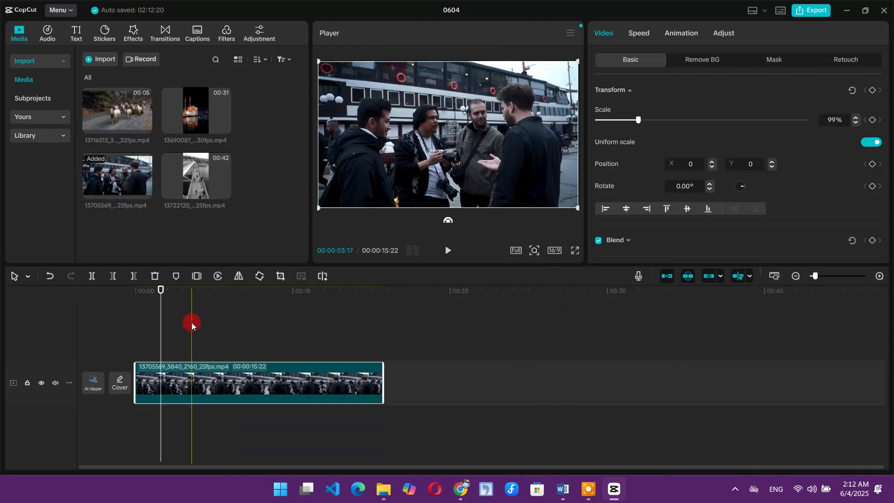
pyautogui.moveTo(192, 322); pyautogui.dragTo(100, 318)
pyautogui.press('space')
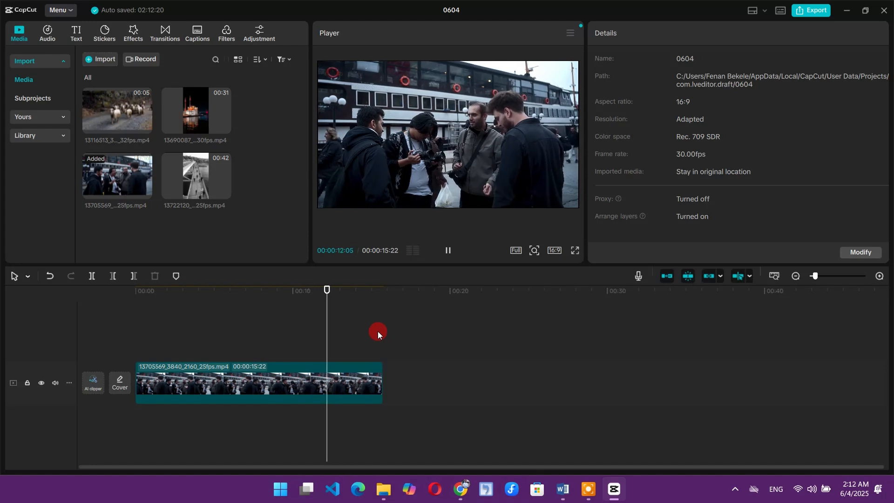
# Step: Play the opening seconds of the timeline, pause, and bring the playhead back to the start
pyautogui.moveTo(350, 340); pyautogui.dragTo(130, 332)
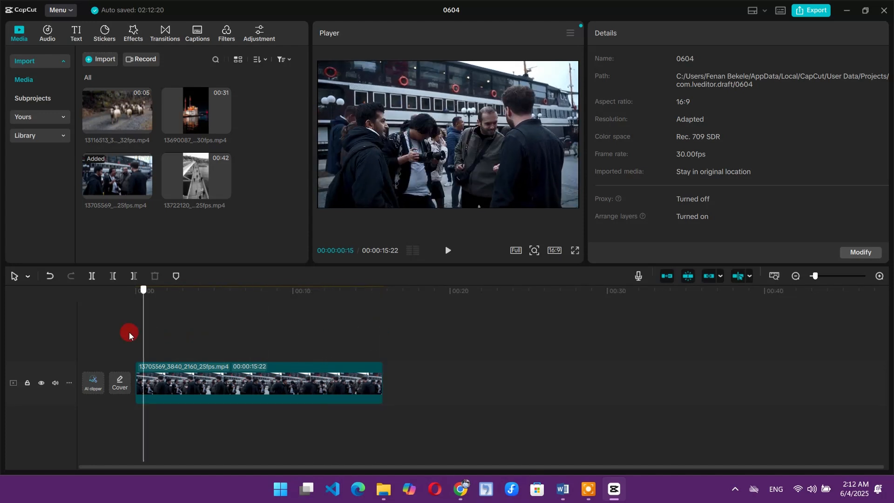
pyautogui.click(447, 252)
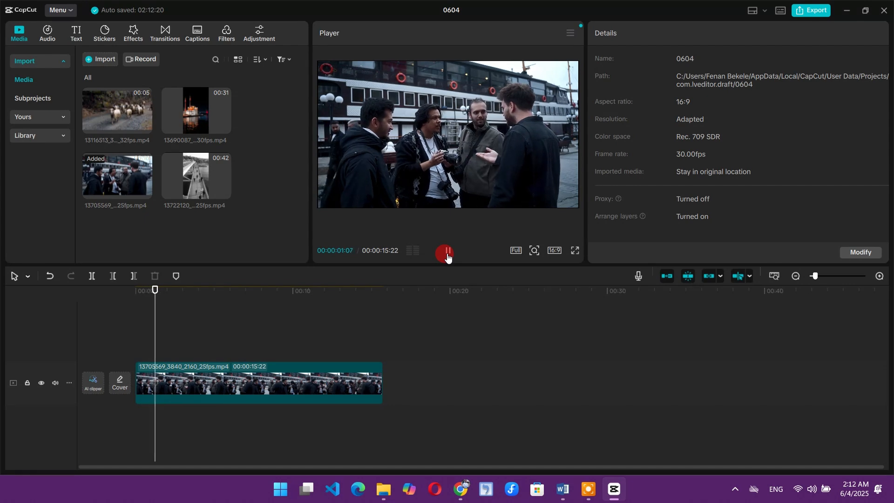
pyautogui.click(447, 252)
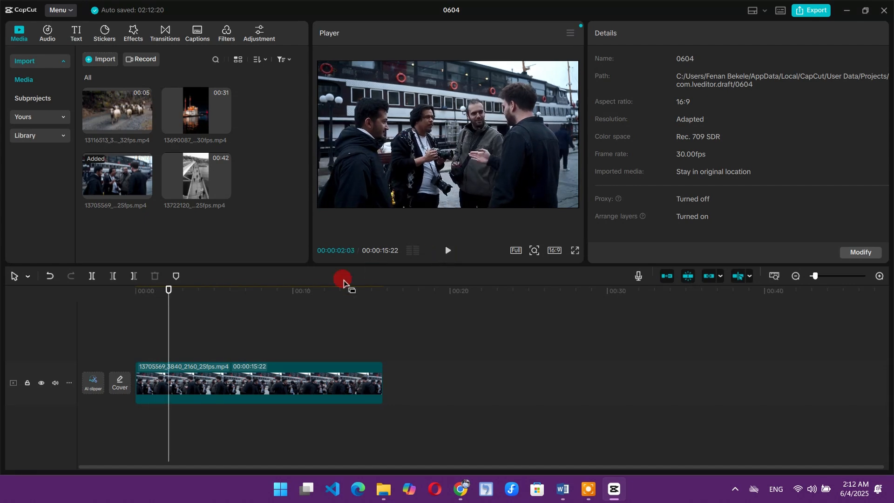
pyautogui.rightClick(170, 341)
pyautogui.click(133, 334)
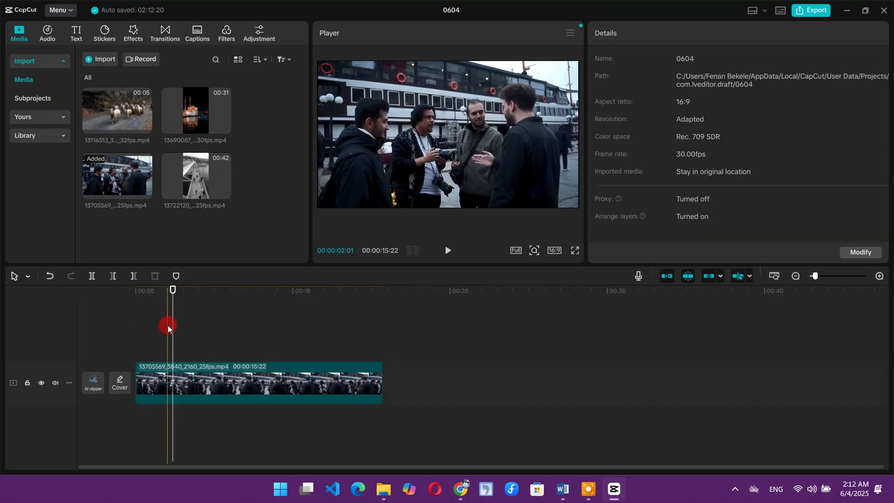
pyautogui.click(128, 325)
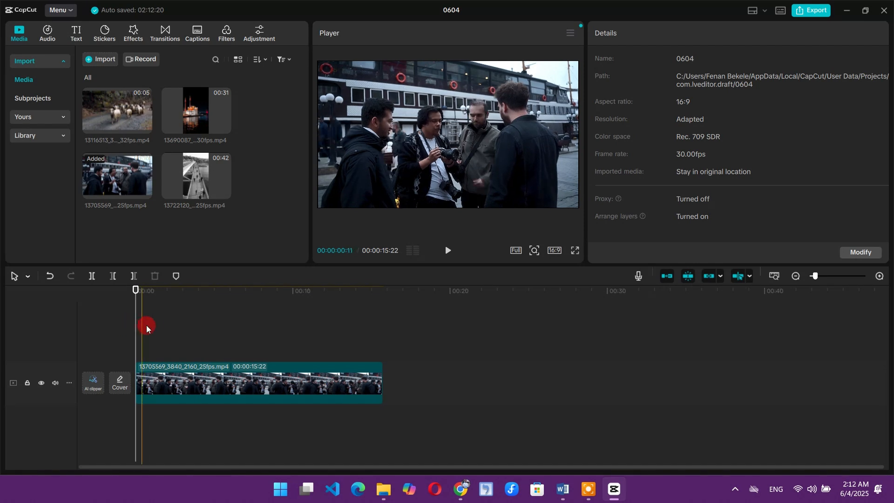
pyautogui.moveTo(131, 321); pyautogui.dragTo(164, 326)
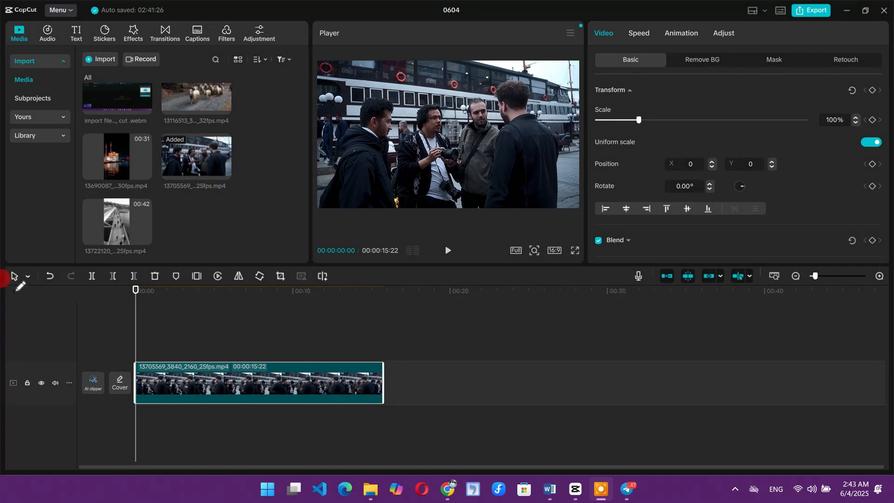
pyautogui.moveTo(11, 286)
pyautogui.mouseDown()
pyautogui.moveTo(35, 282)
pyautogui.moveTo(33, 262)
pyautogui.moveTo(11, 264)
pyautogui.mouseUp()
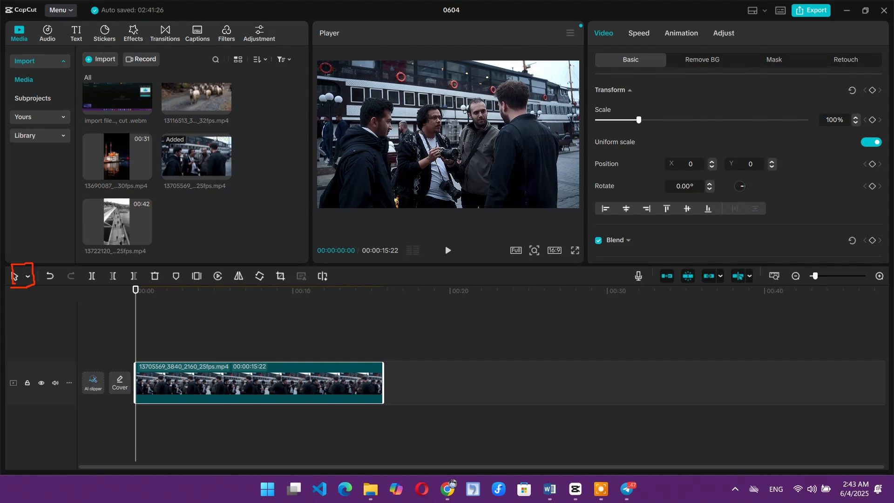
pyautogui.moveTo(136, 339); pyautogui.dragTo(169, 343)
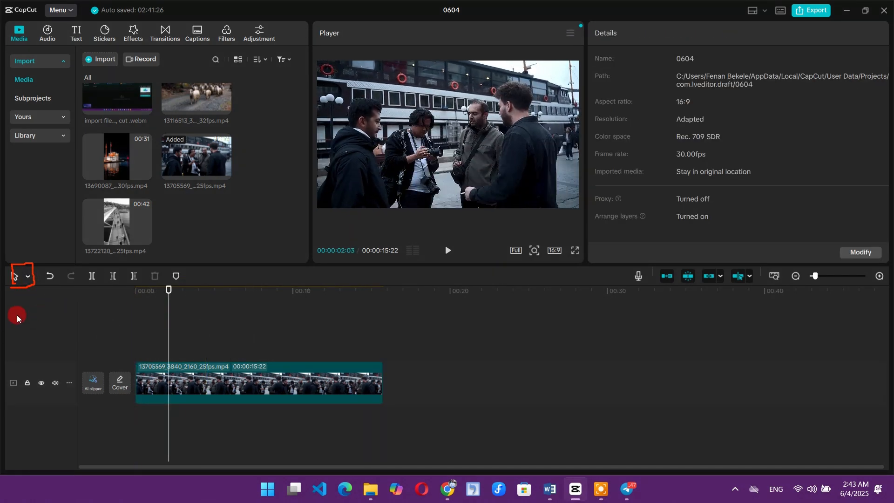
pyautogui.click(28, 278)
pyautogui.click(28, 278)
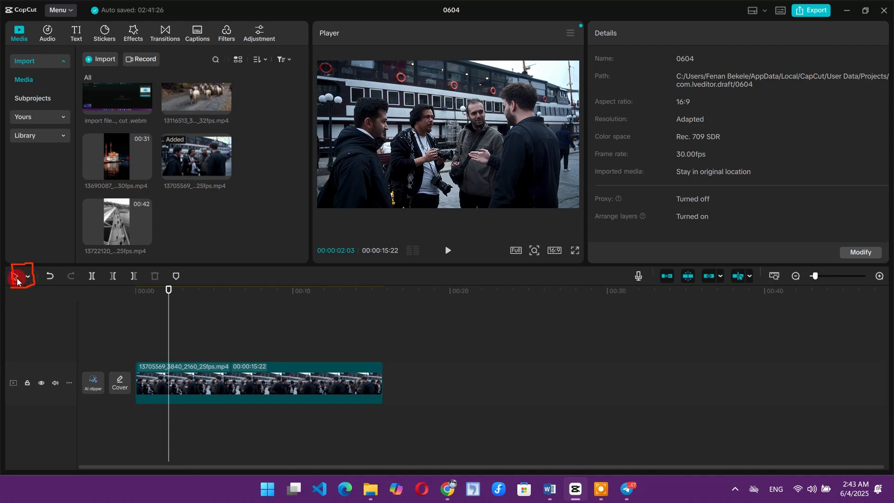
# Step: Split the timeline clip at about 00:00:05:28 with the Split tool
pyautogui.click(29, 280)
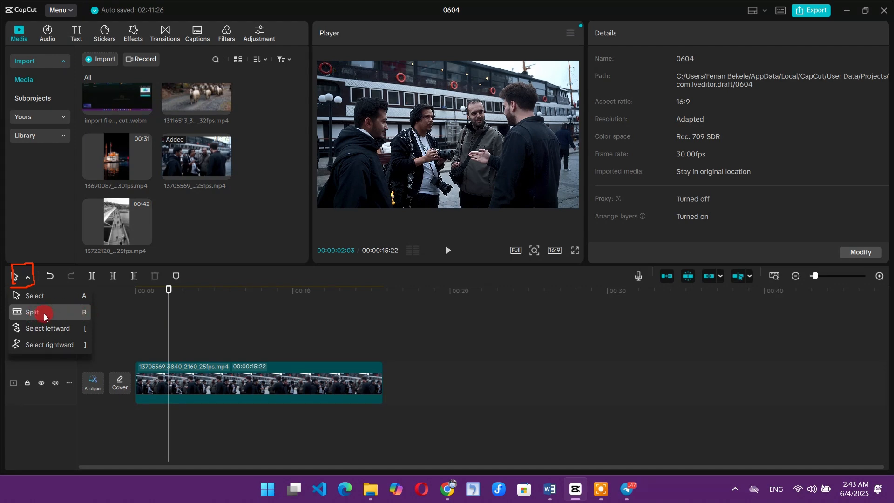
pyautogui.click(60, 310)
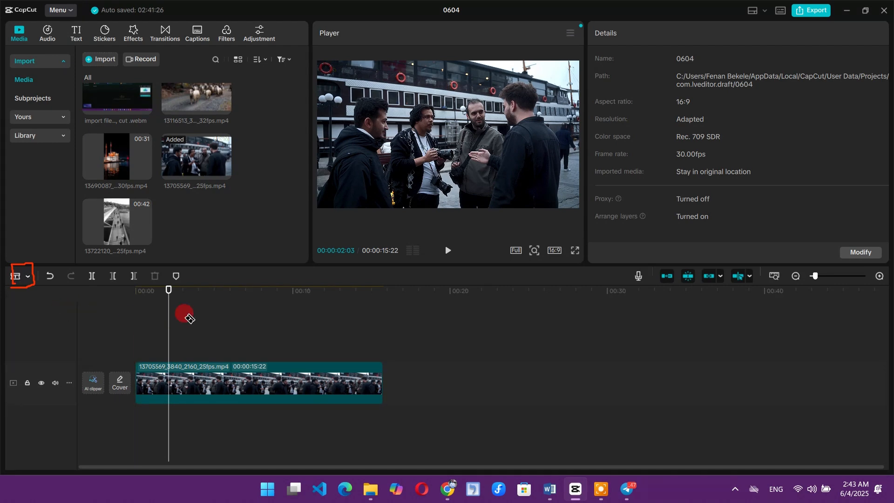
pyautogui.click(229, 336)
pyautogui.click(228, 383)
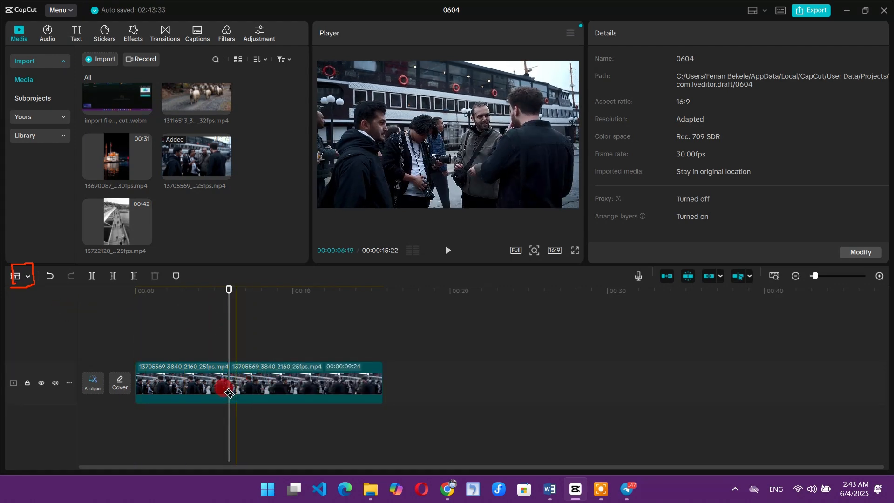
# Step: Cut the two pieces at six more points along the timeline with the Split tool
pyautogui.click(272, 383)
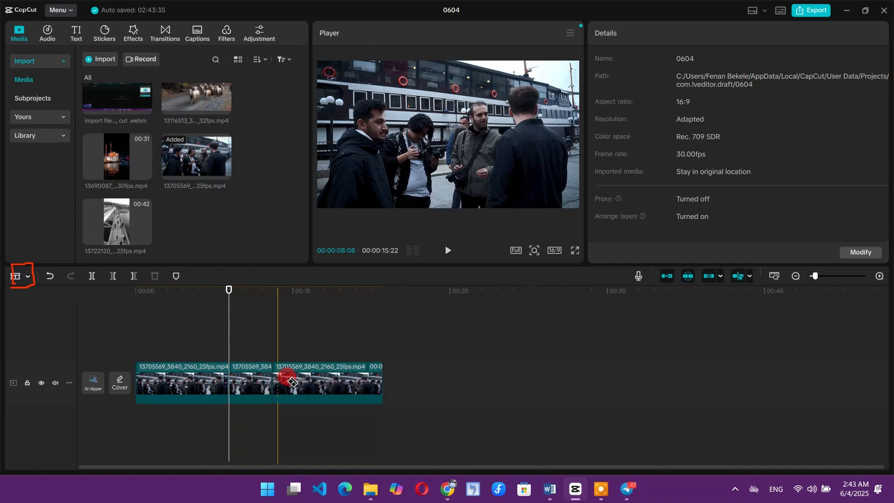
pyautogui.click(327, 382)
pyautogui.click(353, 382)
pyautogui.click(158, 383)
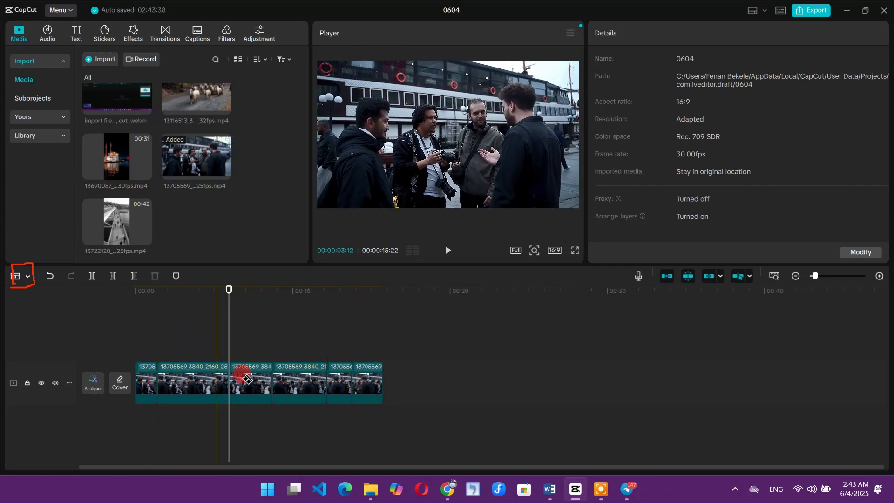
pyautogui.click(174, 383)
pyautogui.click(197, 383)
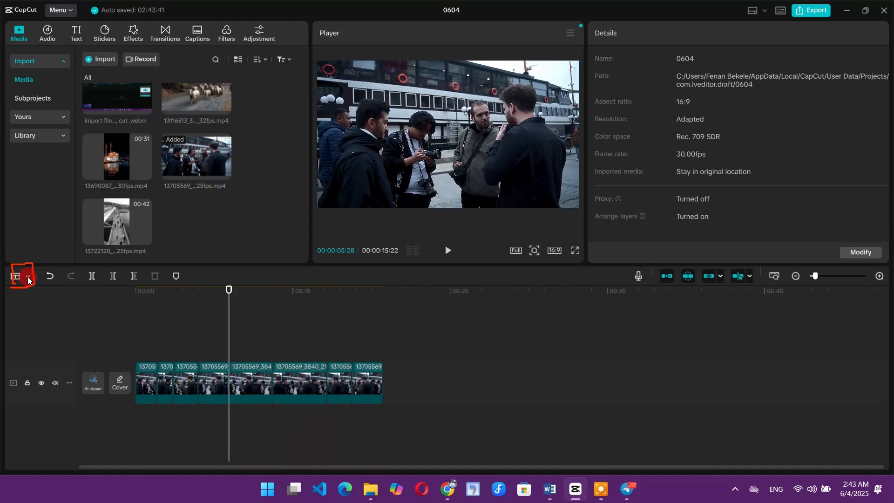
# Step: Undo the six extra cuts, keeping only the first split in the clip
pyautogui.hotkey('ctrl', 'z')
pyautogui.hotkey('ctrl', 'z')
pyautogui.hotkey('ctrl', 'z')
pyautogui.hotkey('ctrl', 'z')
pyautogui.hotkey('ctrl', 'z')
pyautogui.hotkey('ctrl', 'z')
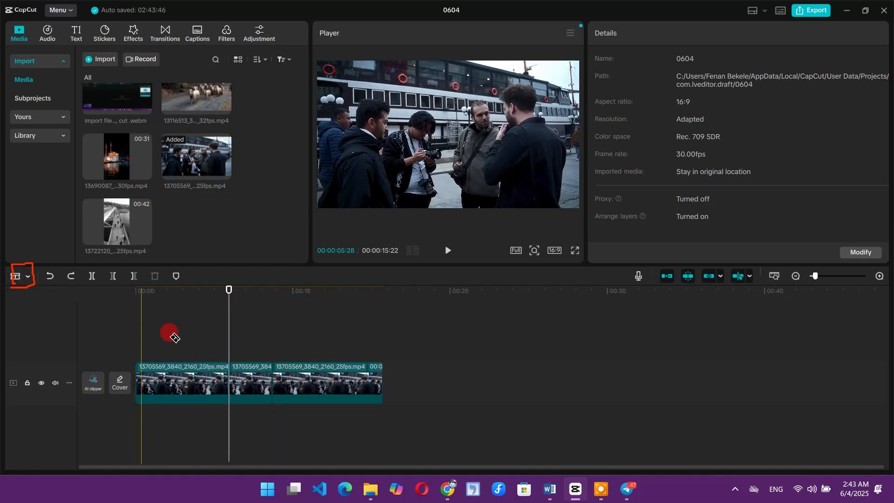
# Step: Use the Select rightward tool to select the second piece alone, and both pieces starting from the first one
pyautogui.click(26, 276)
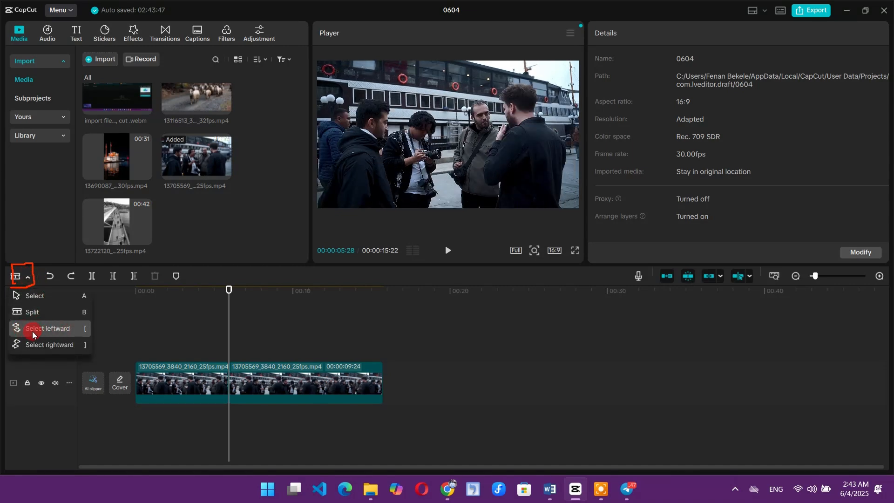
pyautogui.click(32, 344)
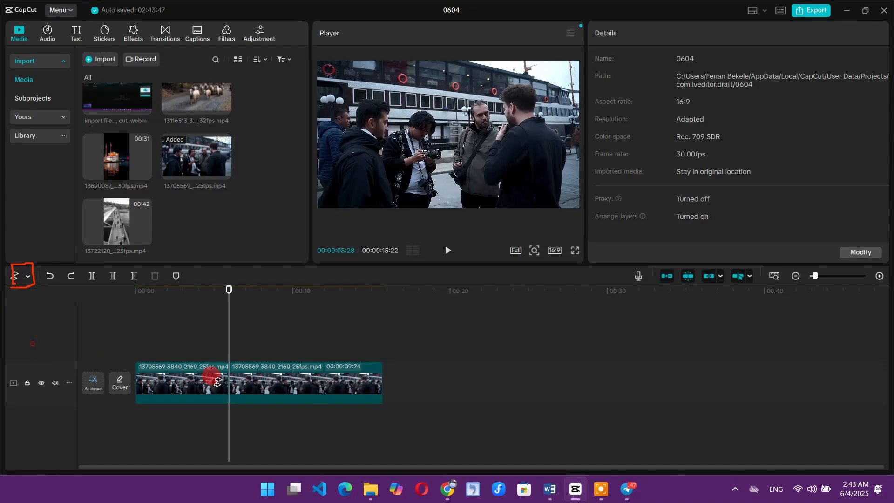
pyautogui.click(274, 389)
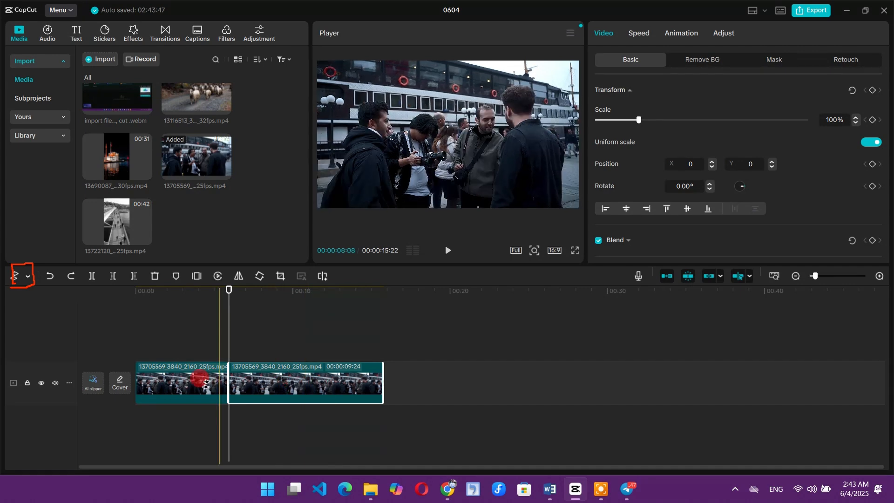
pyautogui.click(182, 379)
pyautogui.moveTo(275, 380); pyautogui.dragTo(354, 378)
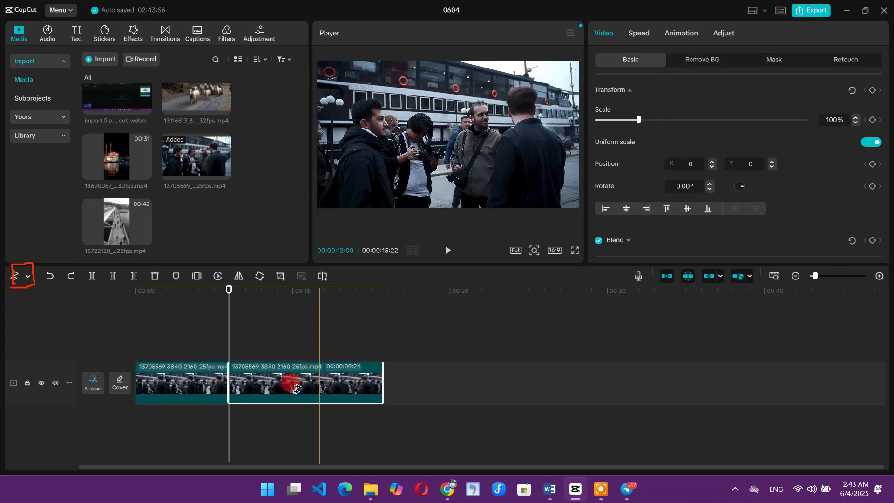
pyautogui.click(159, 377)
# Step: Try the Select leftward tool on the first piece and on both pieces, and undo the remaining split
pyautogui.click(27, 277)
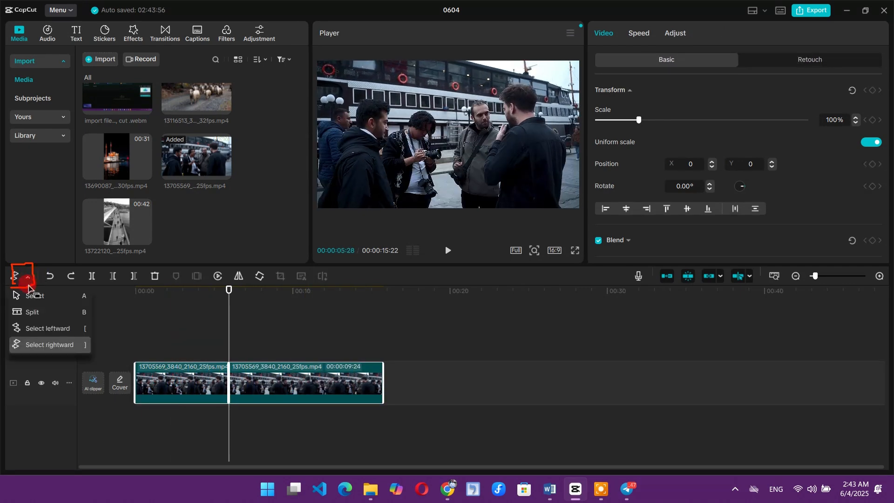
pyautogui.click(48, 327)
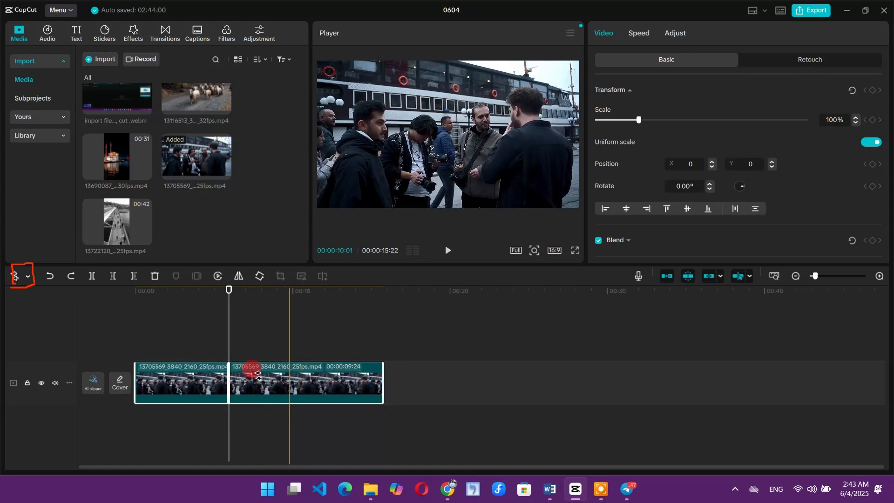
pyautogui.click(170, 340)
pyautogui.click(19, 276)
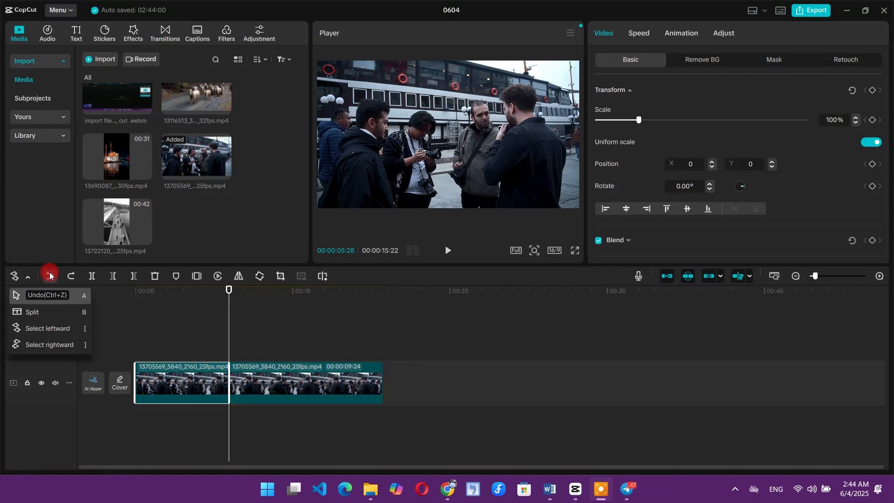
pyautogui.click(225, 360)
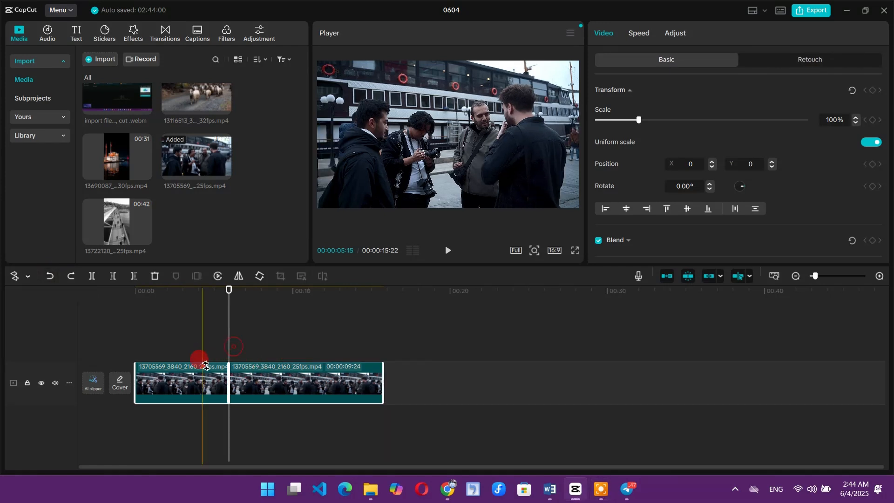
pyautogui.hotkey('ctrl', 'z')
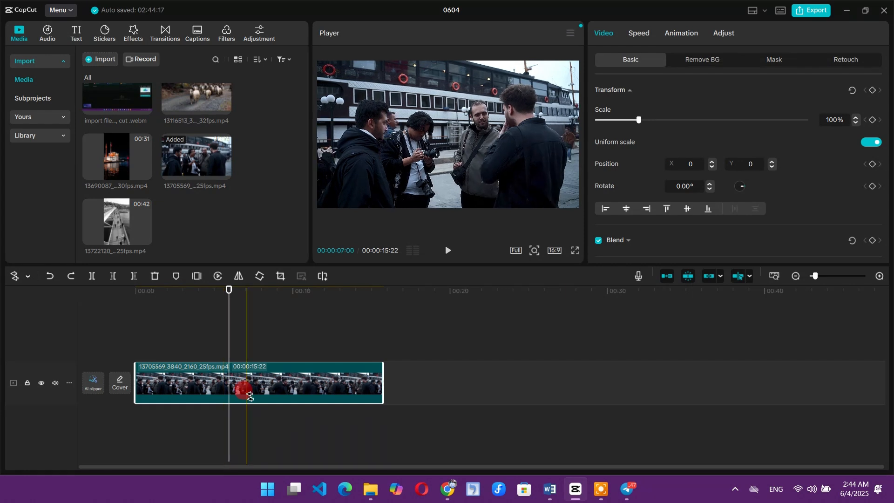
# Step: Delete the whole clip from the timeline using Select leftward, and restore it
pyautogui.click(20, 278)
pyautogui.click(37, 327)
pyautogui.click(228, 375)
pyautogui.press('Delete')
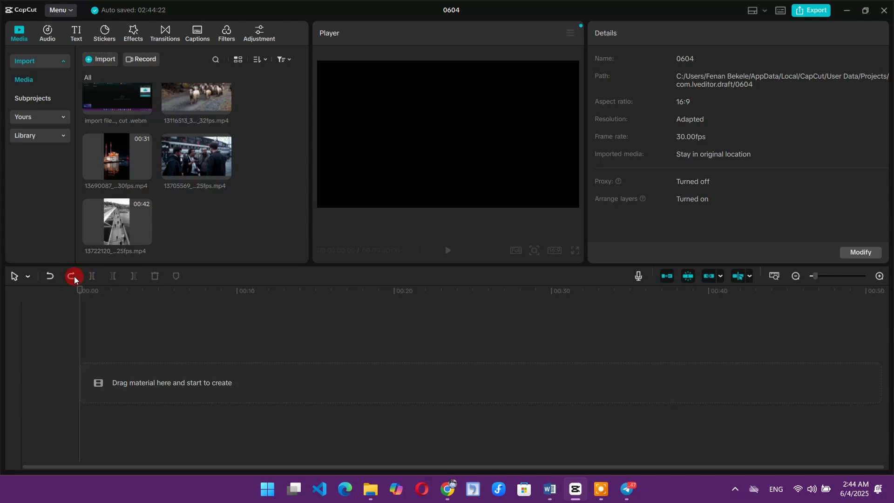
pyautogui.click(72, 275)
pyautogui.click(223, 376)
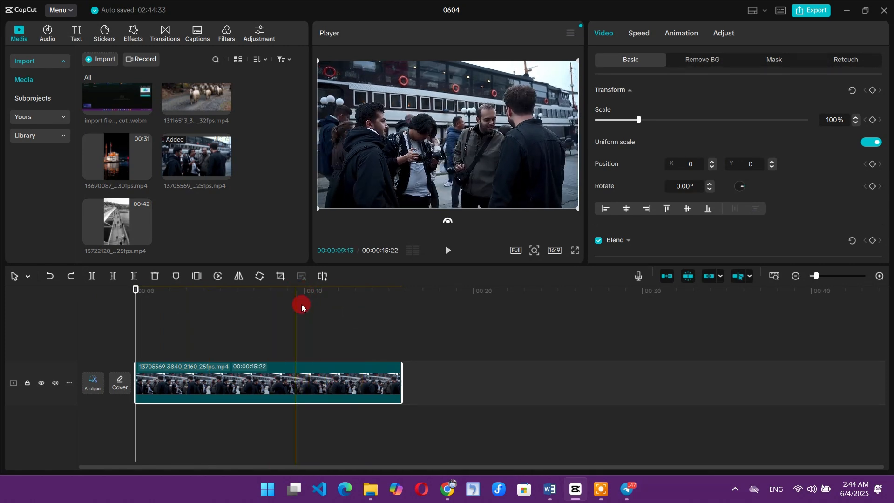
# Step: Split the clip at the playhead at 00:00:10:02, select each piece in turn, and undo the split
pyautogui.click(309, 341)
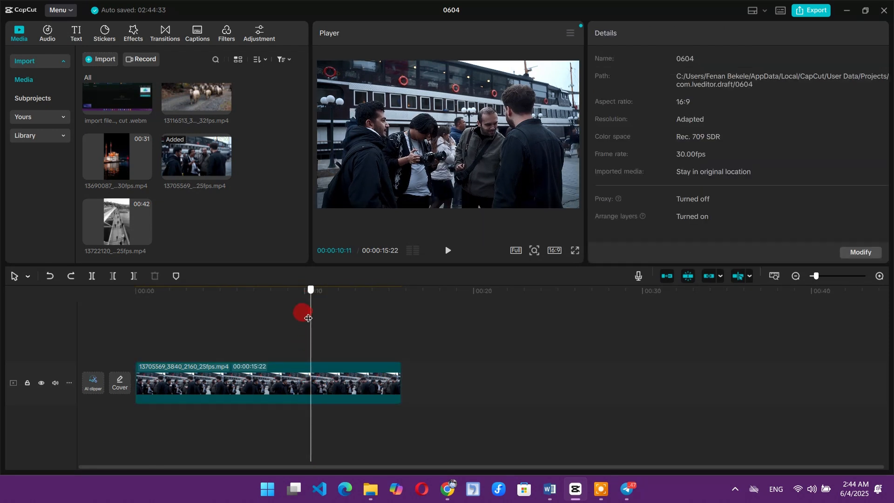
pyautogui.click(91, 274)
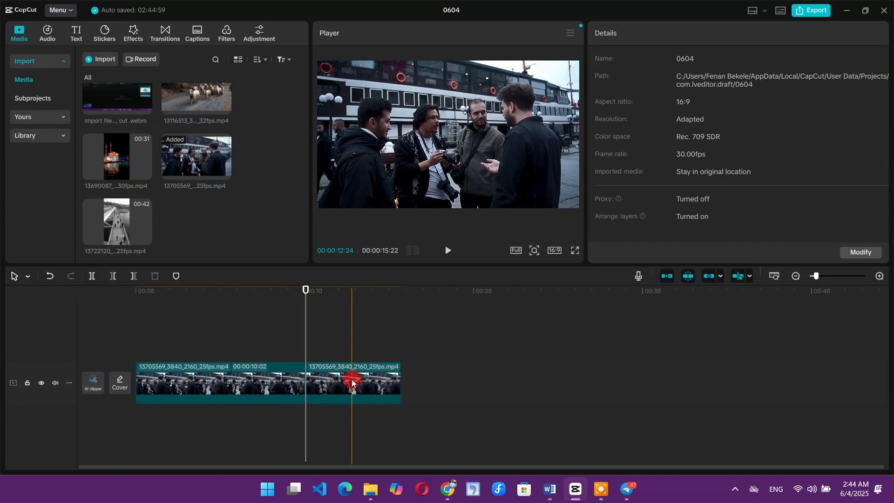
pyautogui.click(302, 377)
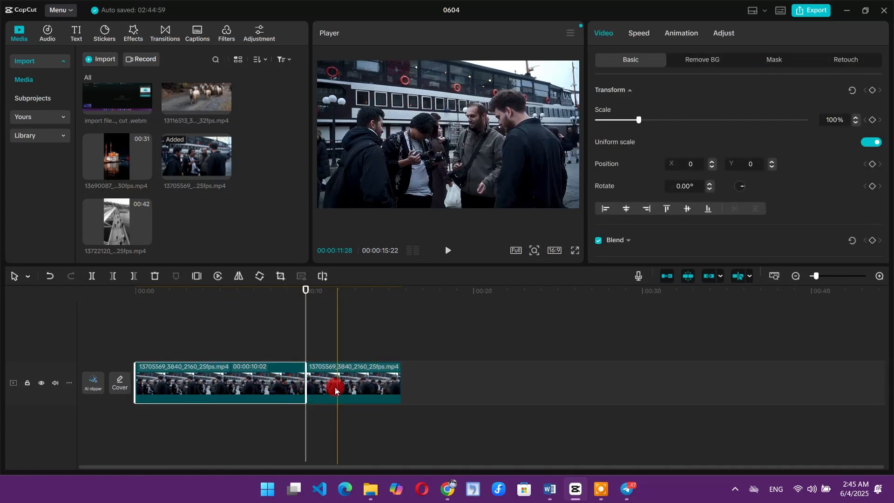
pyautogui.click(383, 385)
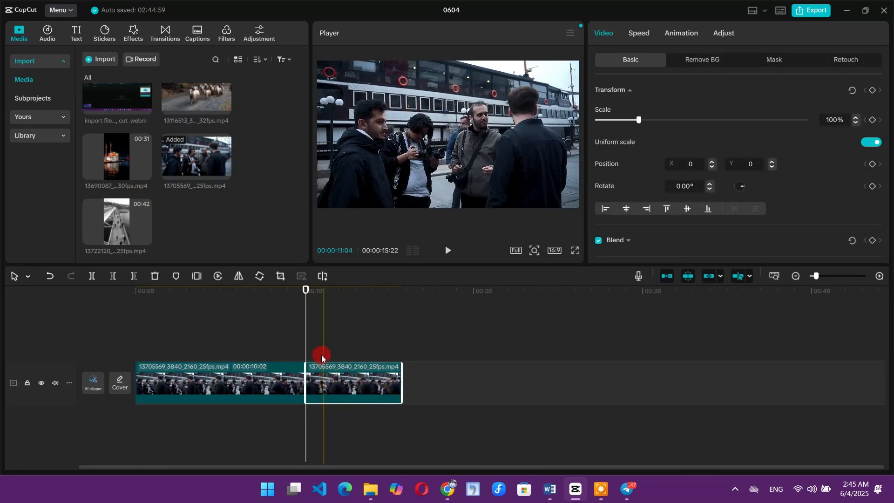
pyautogui.click(49, 276)
# Step: Delete the part of the clip before the playhead at 00:00:10:02, and undo the deletion
pyautogui.click(331, 392)
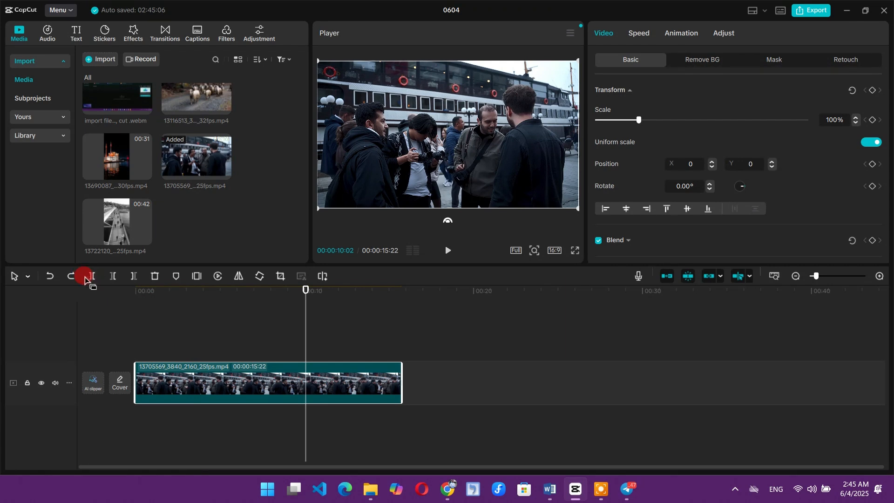
pyautogui.click(112, 276)
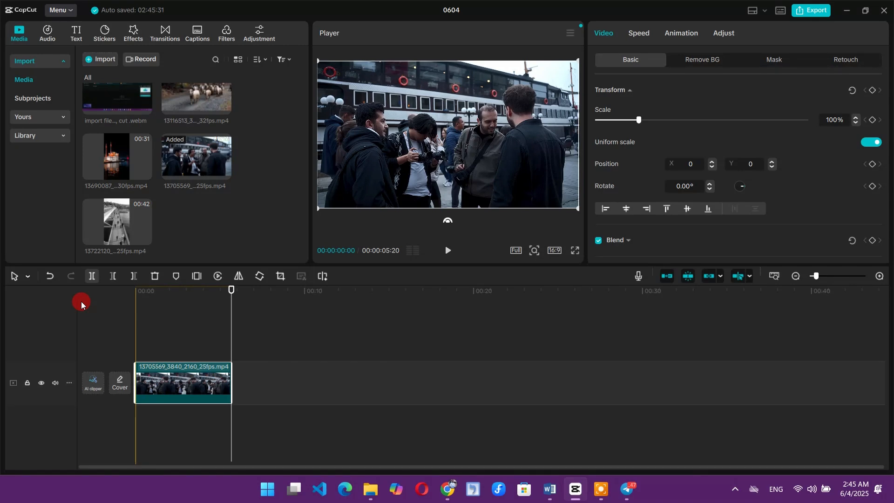
pyautogui.click(50, 276)
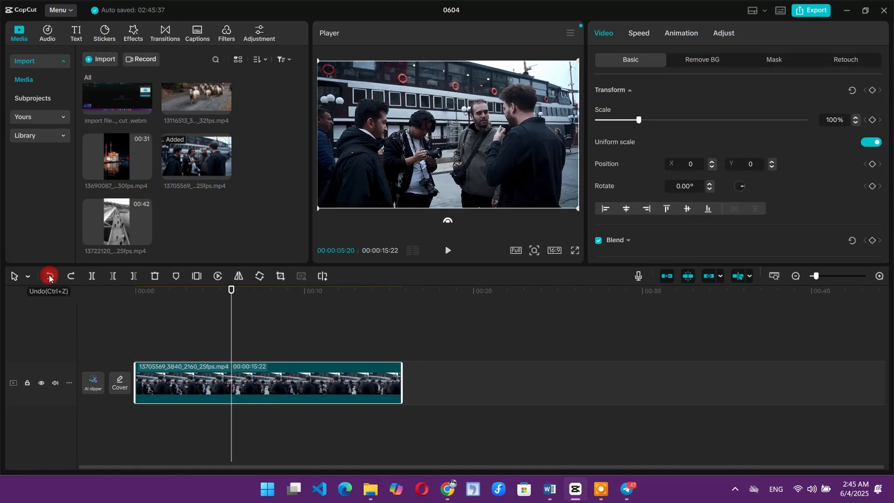
pyautogui.click(45, 277)
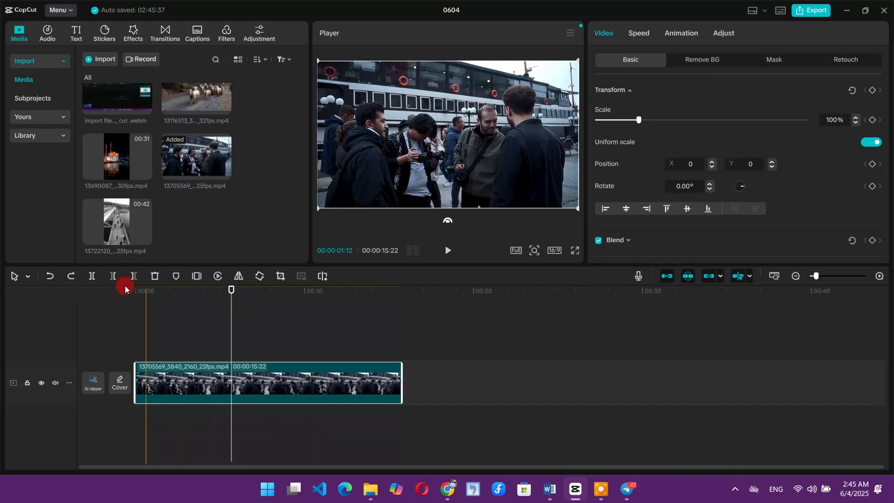
# Step: Delete the part of the clip after the playhead at 00:00:10:00, and undo the deletion
pyautogui.click(305, 310)
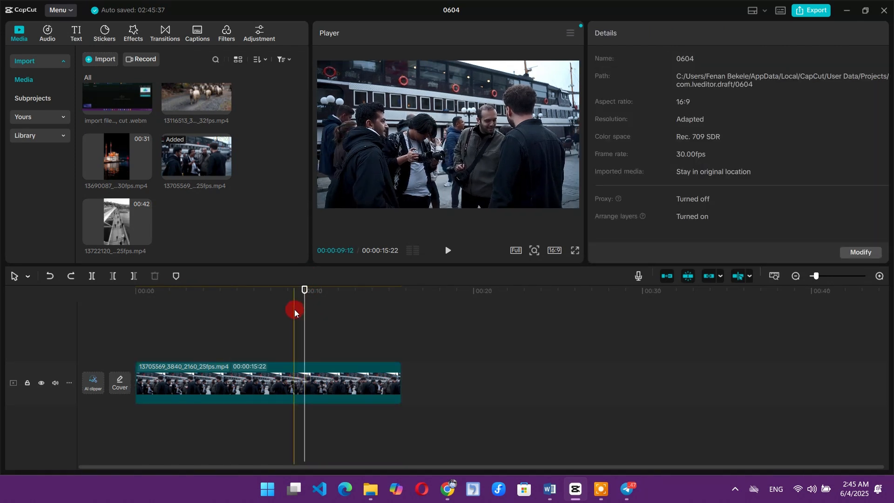
pyautogui.click(134, 276)
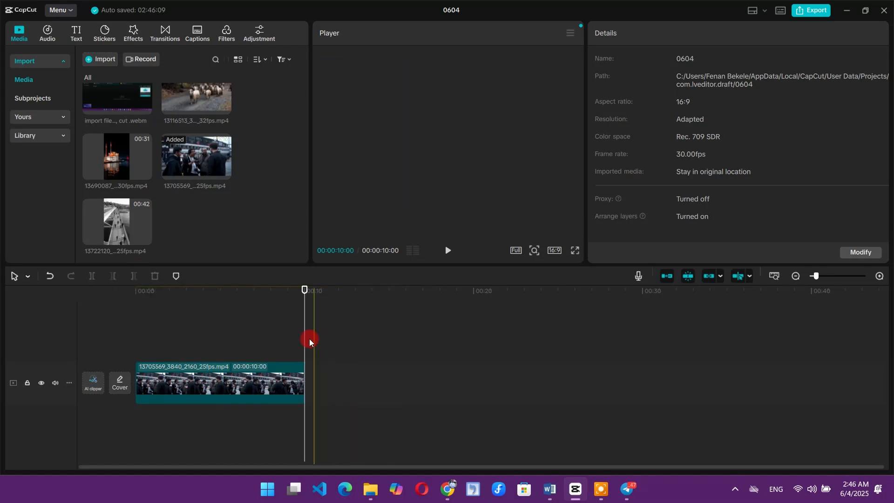
pyautogui.click(49, 276)
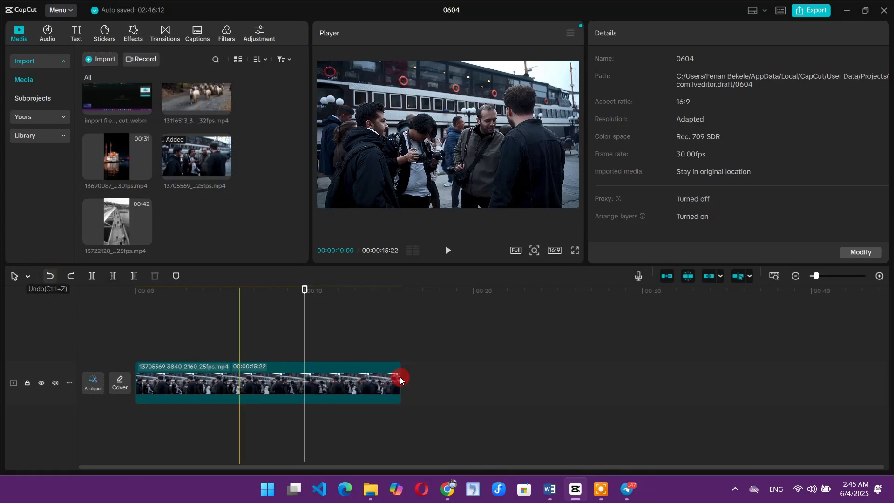
# Step: Try the trim shortcuts on the clip's end at 00:00:10:00 and on its start, and undo back to the untrimmed clip
pyautogui.click(303, 378)
pyautogui.press('w')
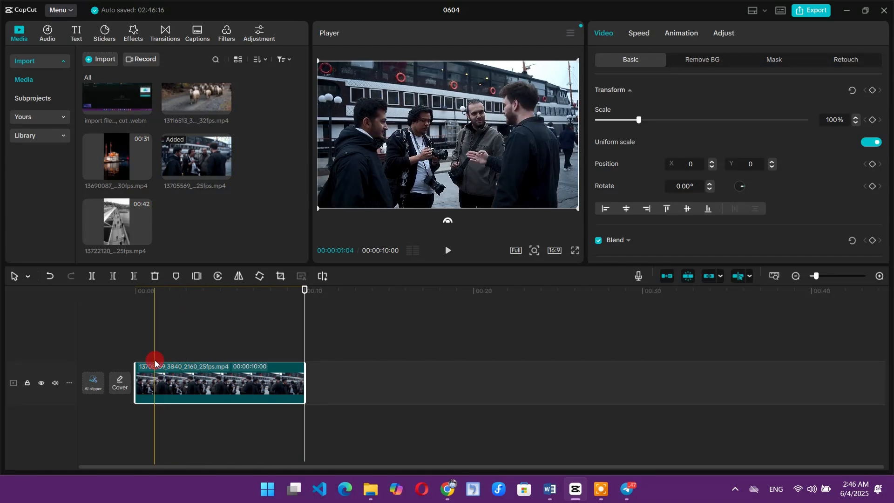
pyautogui.press('q')
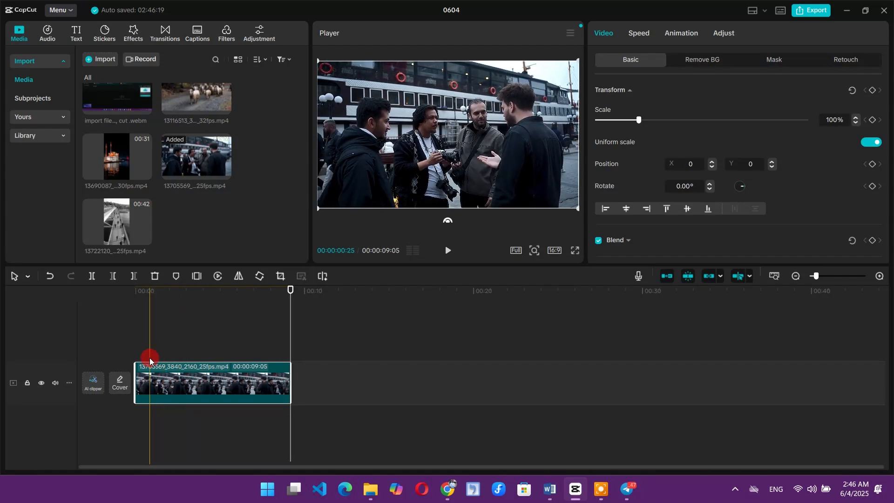
pyautogui.hotkey('ctrl', 'z')
pyautogui.hotkey('ctrl', 'z')
pyautogui.hotkey('ctrl', 'z')
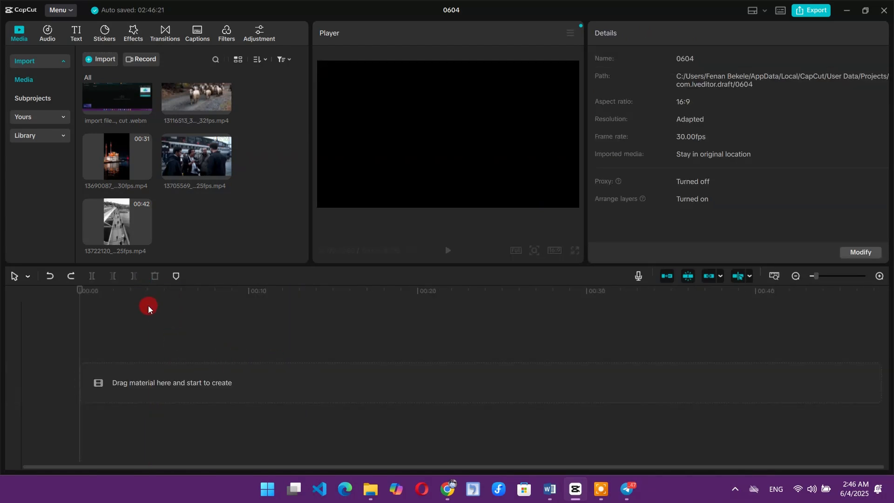
pyautogui.click(67, 272)
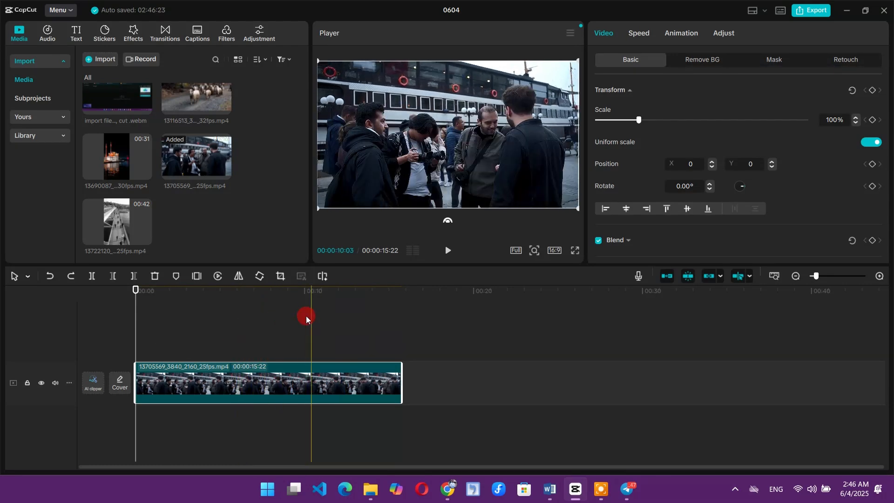
# Step: Split the clip at 00:00:04:29, and try another split of the second piece at 00:00:10:03, undoing only that one
pyautogui.scroll(1, 306, 316)
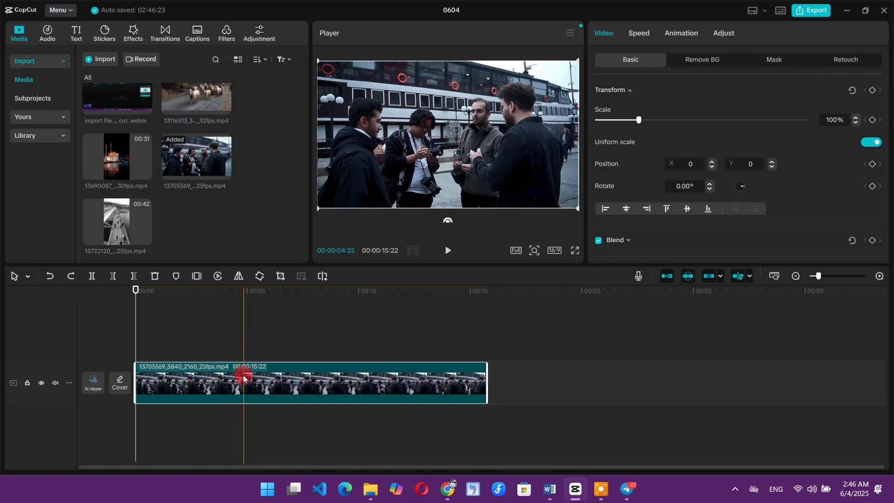
pyautogui.hotkey('ctrl', 'b')
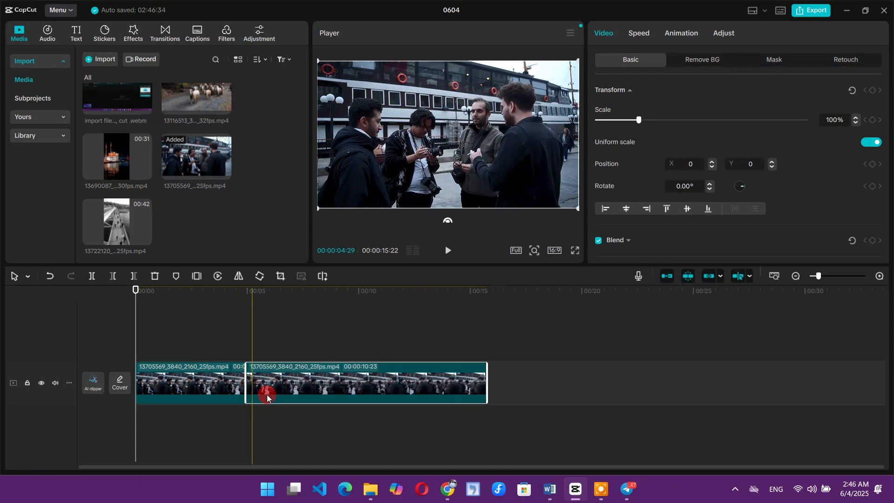
pyautogui.click(359, 321)
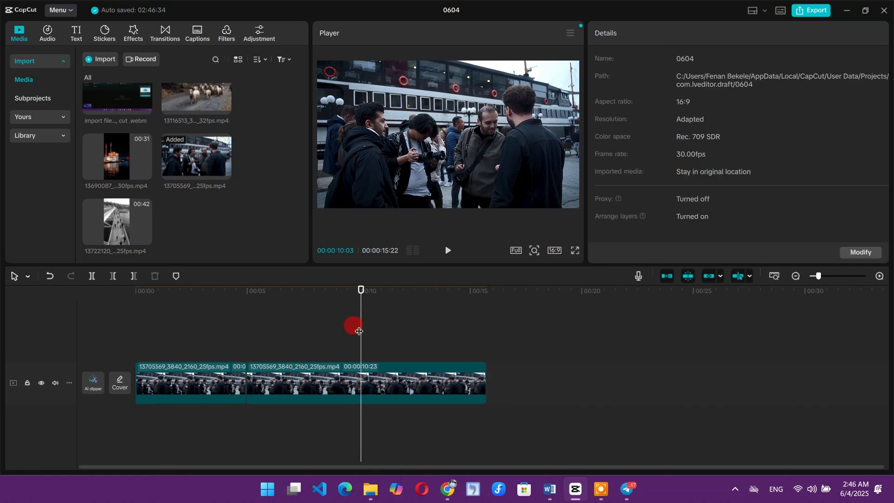
pyautogui.click(363, 375)
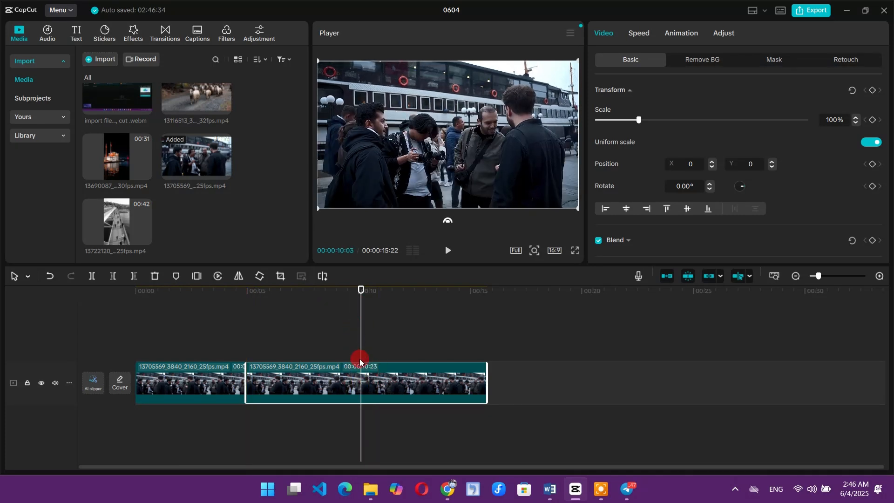
pyautogui.click(92, 276)
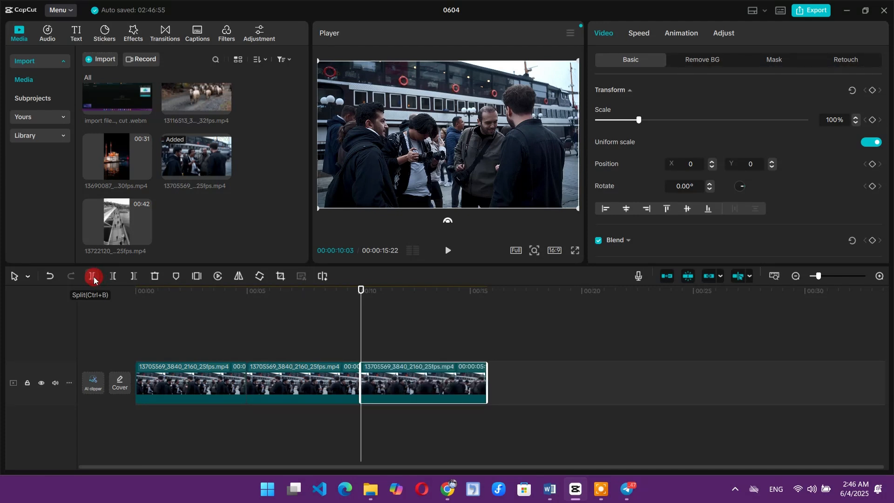
pyautogui.click(49, 277)
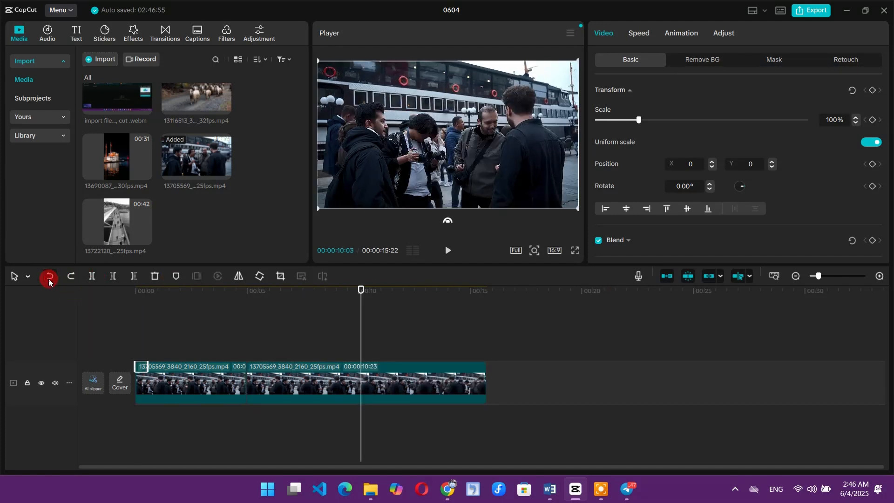
# Step: Cut away the second piece's portion before the playhead at 00:00:10:03, and delete both remaining pieces from the timeline
pyautogui.click(114, 276)
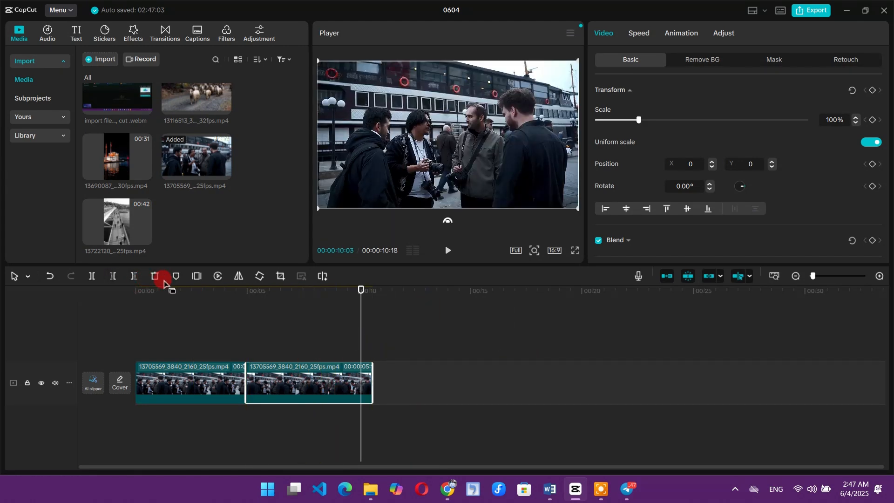
pyautogui.click(216, 372)
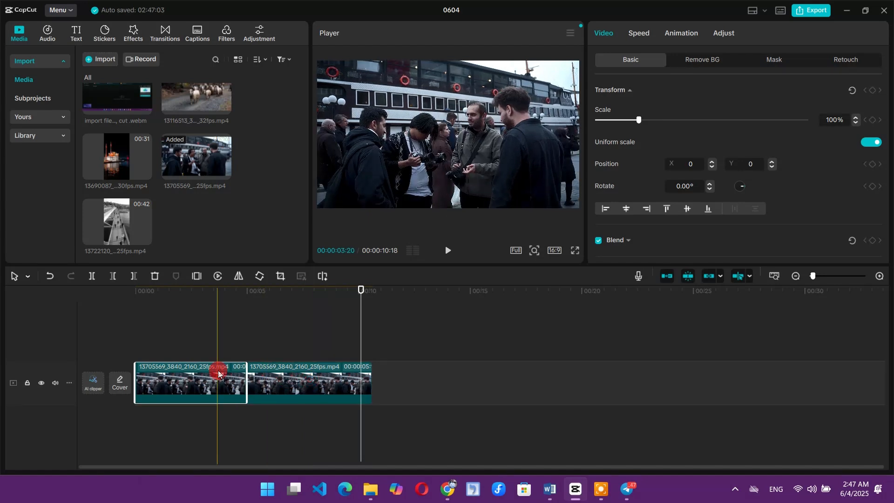
pyautogui.click(155, 276)
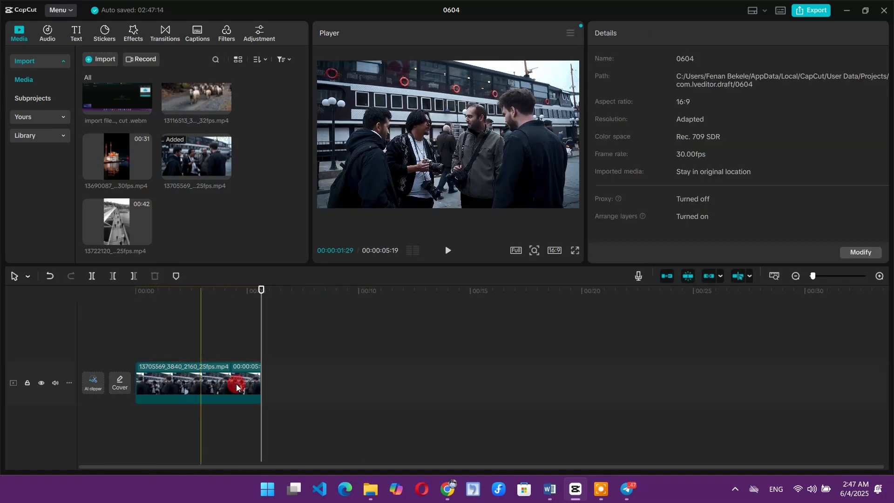
pyautogui.click(194, 380)
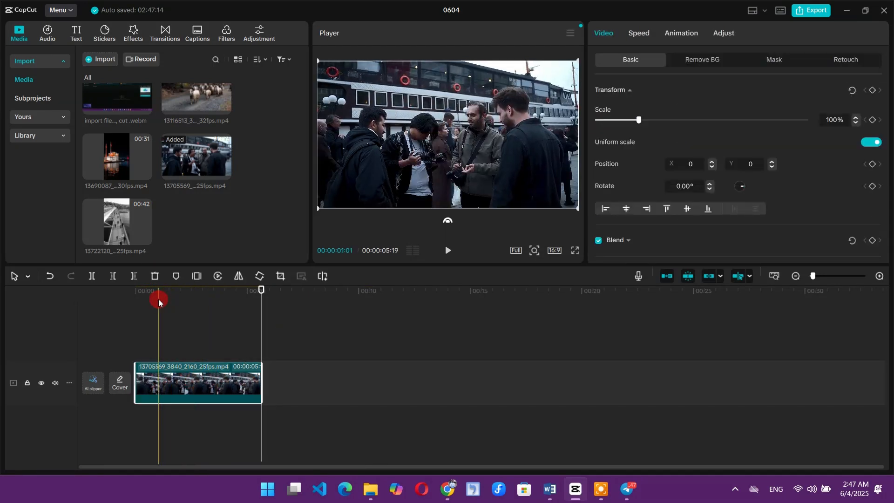
pyautogui.click(155, 276)
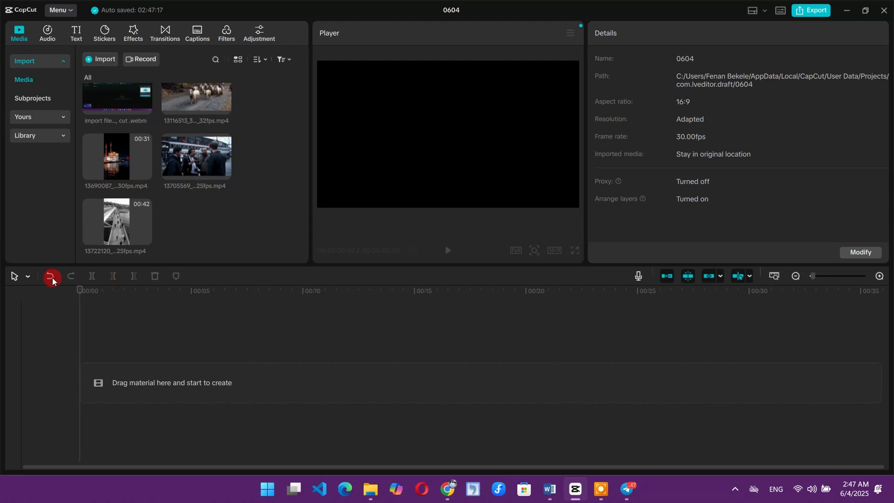
# Step: Undo the deletions and the split until the whole unsplit clip is back on the timeline
pyautogui.click(50, 277)
pyautogui.click(50, 276)
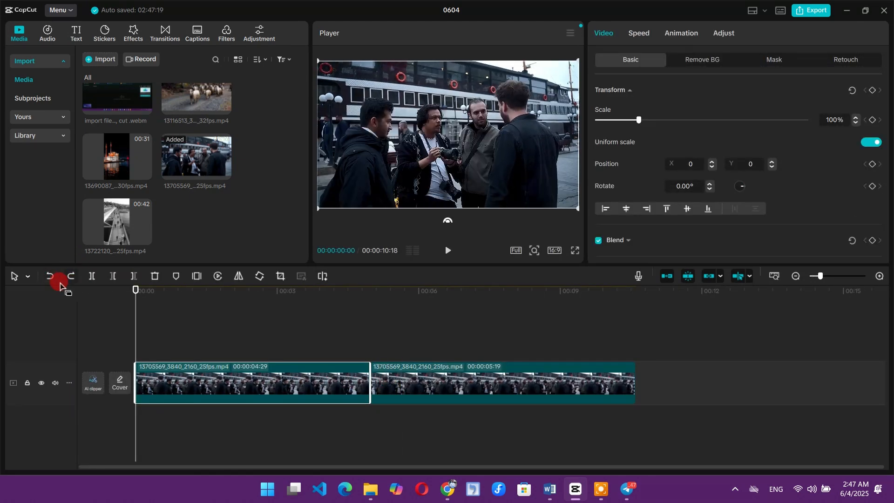
pyautogui.click(50, 277)
pyautogui.click(51, 277)
pyautogui.click(51, 277)
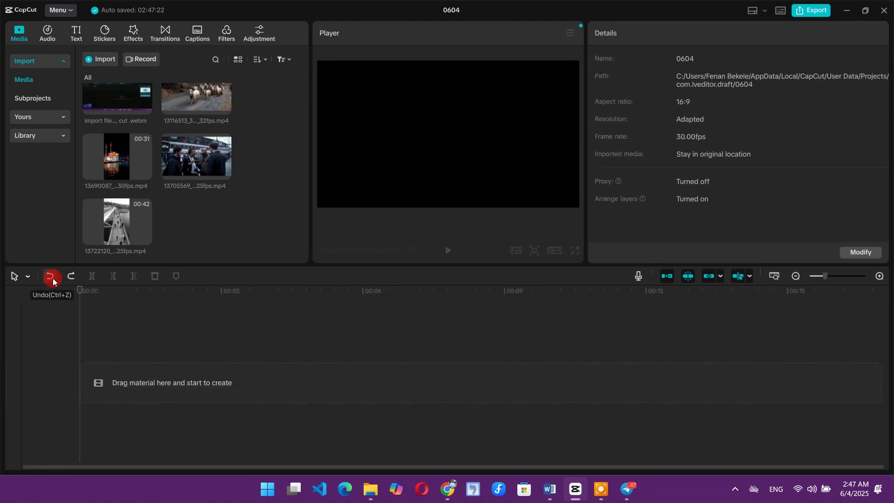
pyautogui.click(67, 277)
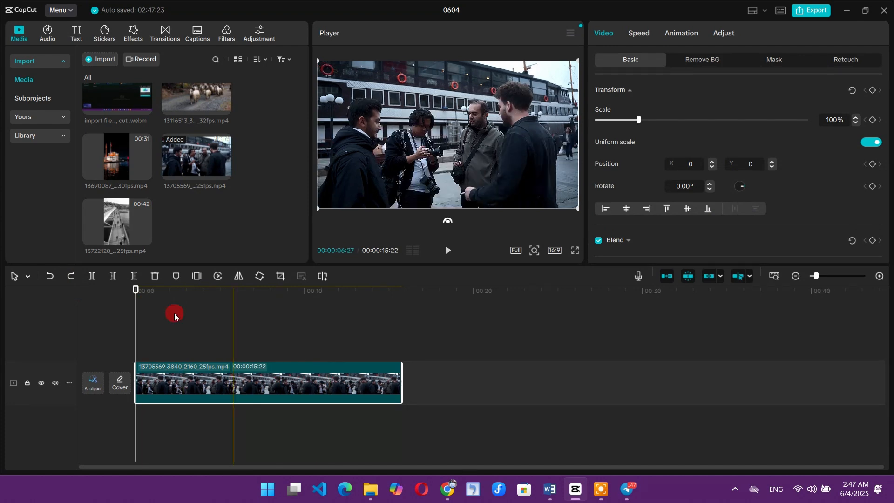
# Step: Add a marker at the start of the clip, shift it to 00:00:00:24, and remove it again
pyautogui.click(176, 278)
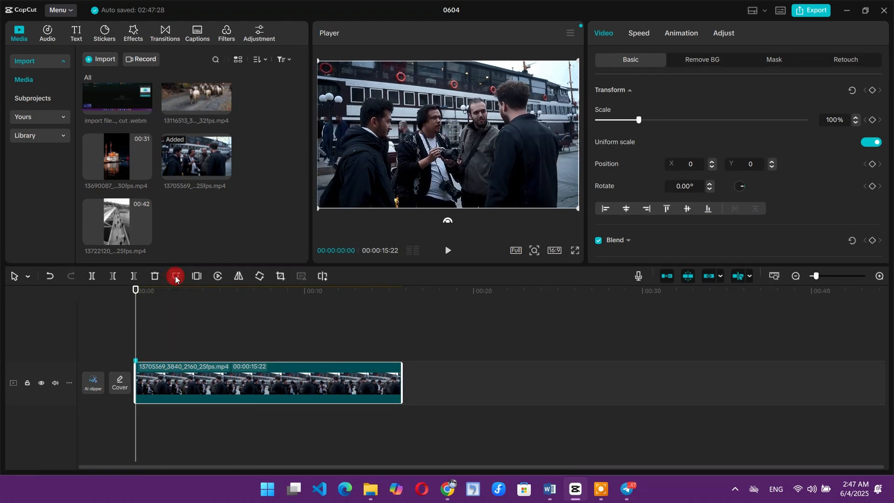
pyautogui.click(175, 356)
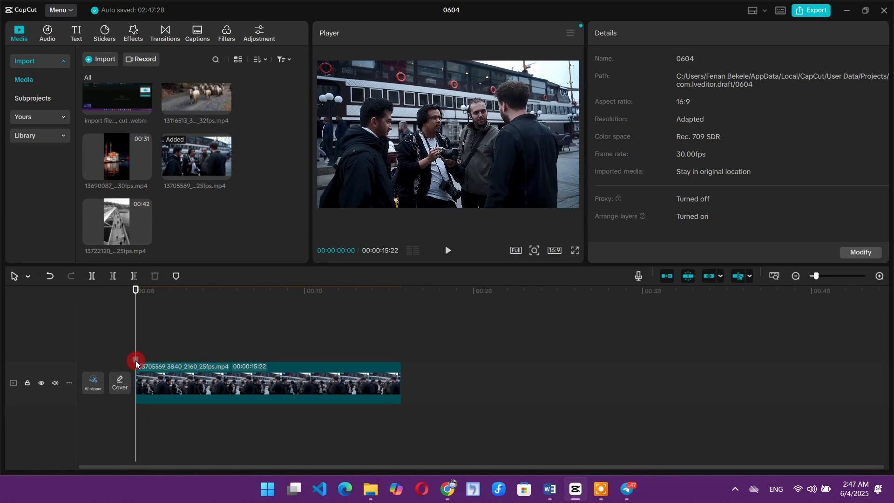
pyautogui.moveTo(135, 360)
pyautogui.mouseDown()
pyautogui.moveTo(163, 368)
pyautogui.moveTo(149, 373)
pyautogui.mouseUp()
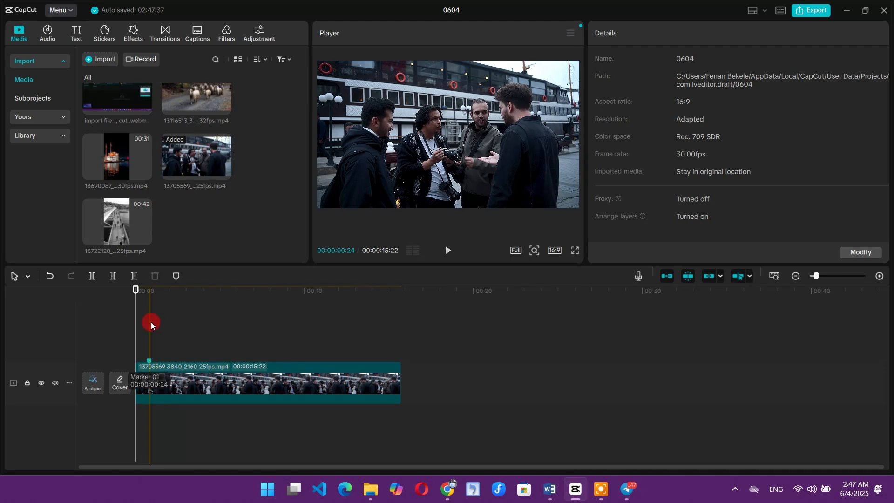
pyautogui.click(173, 390)
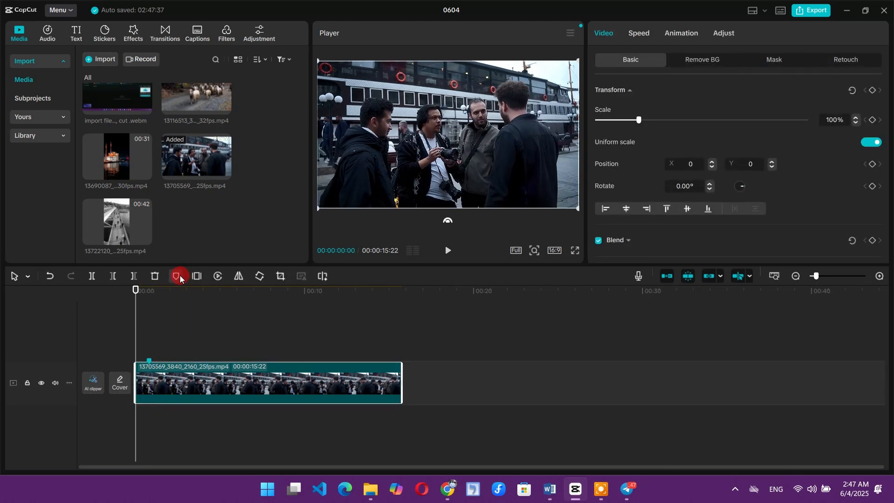
pyautogui.click(149, 359)
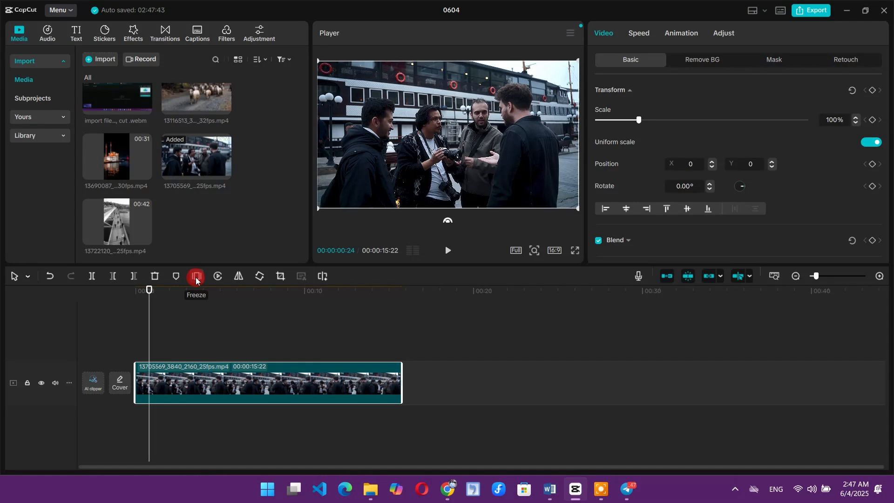
pyautogui.moveTo(198, 278); pyautogui.dragTo(229, 285)
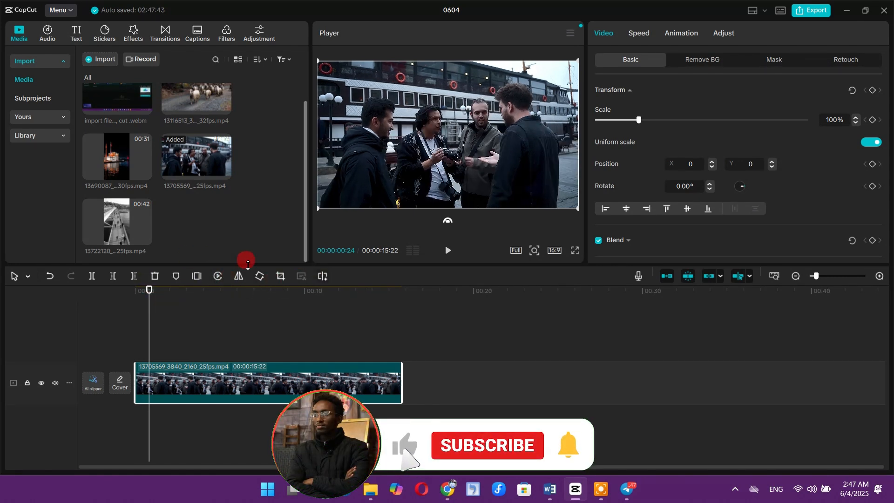
pyautogui.click(697, 302)
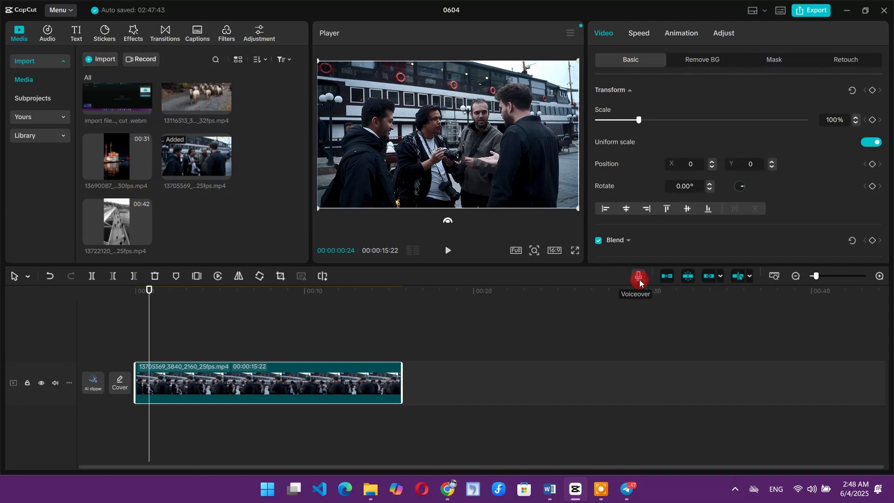
# Step: Switch the main track magnet and the preview axis off and back on
pyautogui.click(669, 277)
pyautogui.click(667, 277)
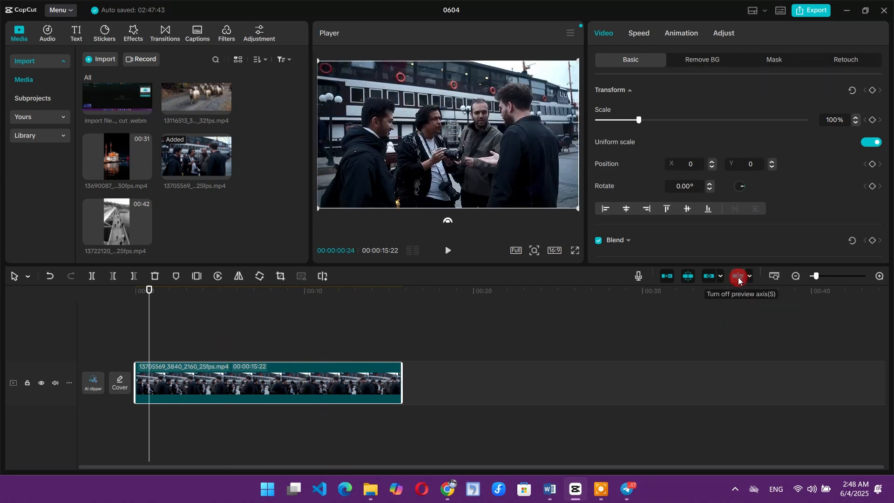
pyautogui.click(738, 275)
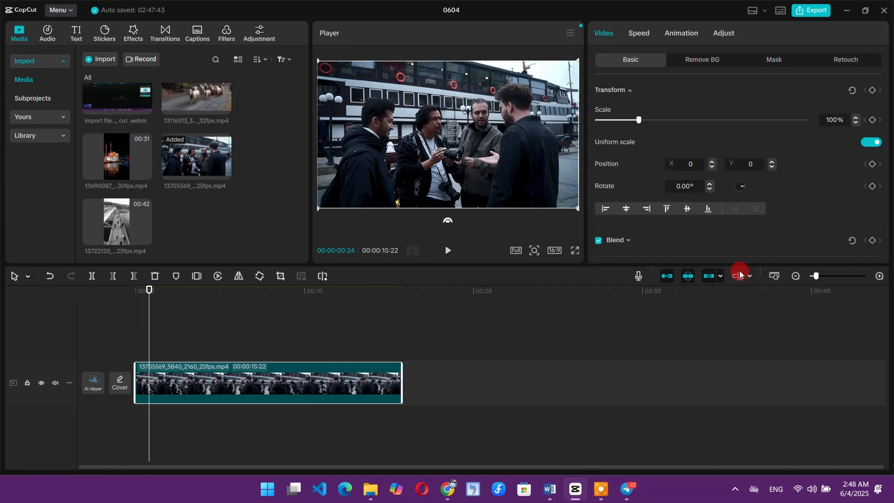
pyautogui.click(739, 271)
pyautogui.click(741, 278)
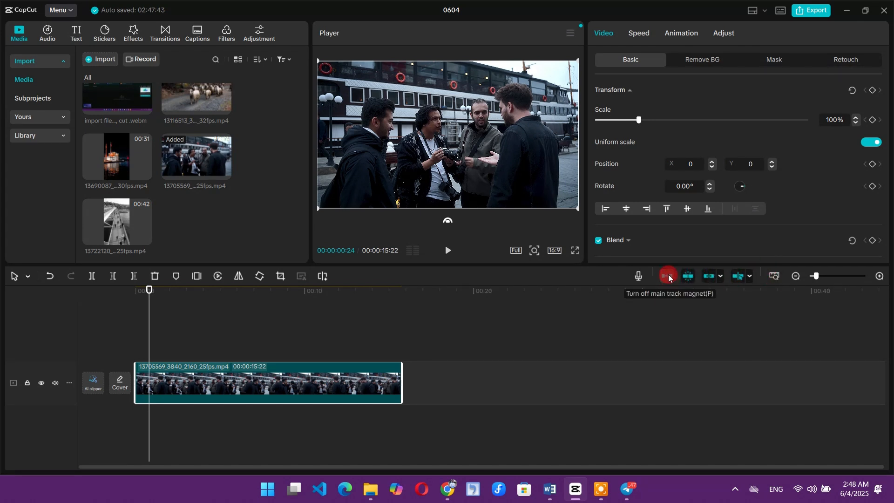
# Step: Delete the part of the clip before the playhead at 00:00:09:29, and undo the deletion
pyautogui.click(231, 345)
pyautogui.click(226, 384)
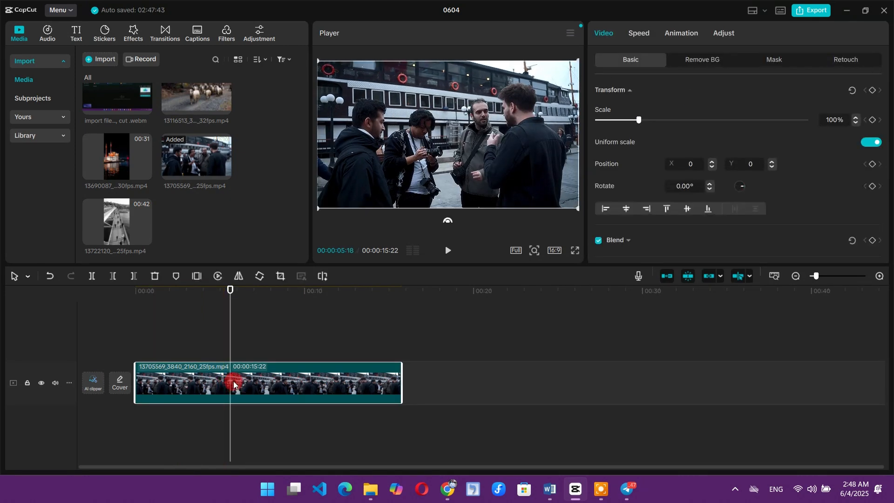
pyautogui.click(303, 307)
pyautogui.click(301, 363)
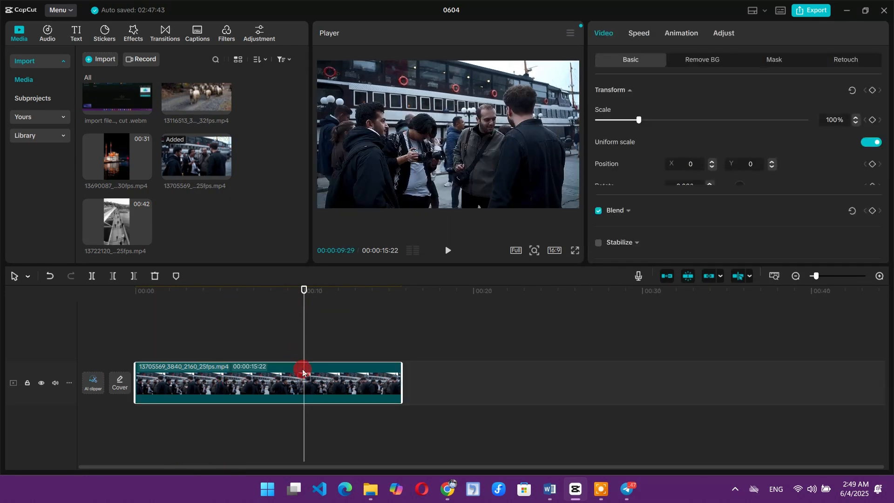
pyautogui.click(113, 277)
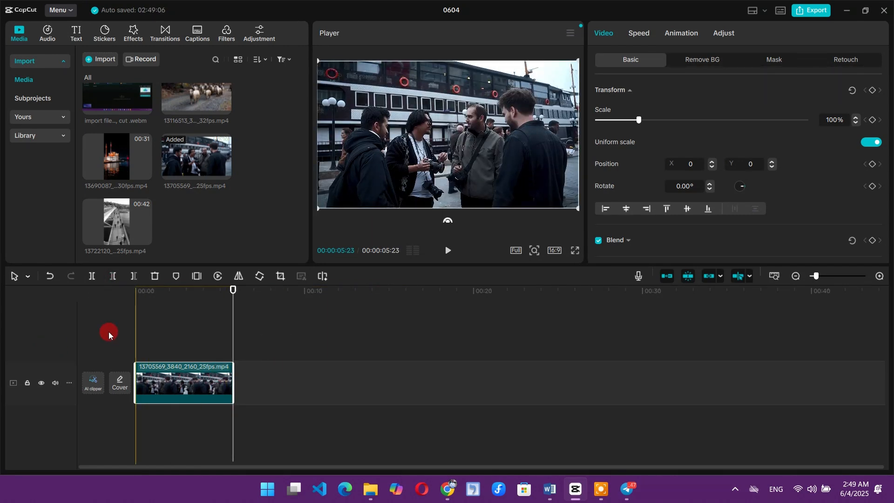
pyautogui.click(49, 277)
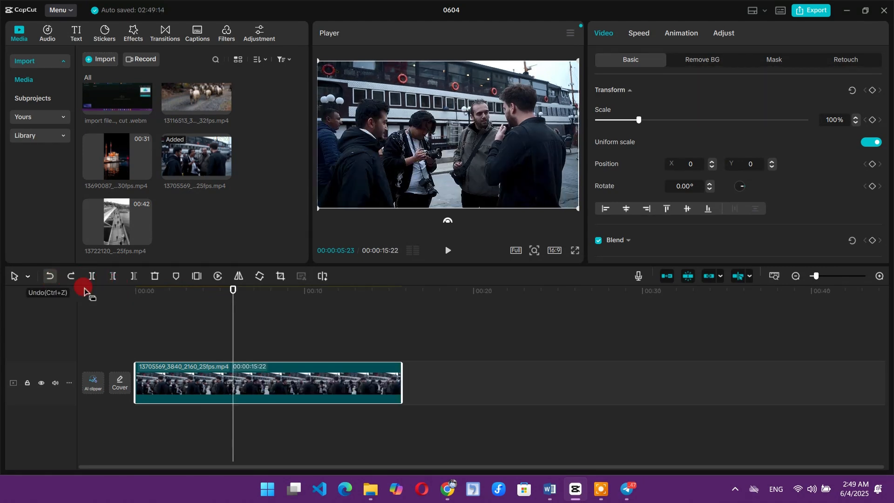
# Step: With the main track magnet off, delete the part of the clip before the playhead at about 00:00:10
pyautogui.click(669, 276)
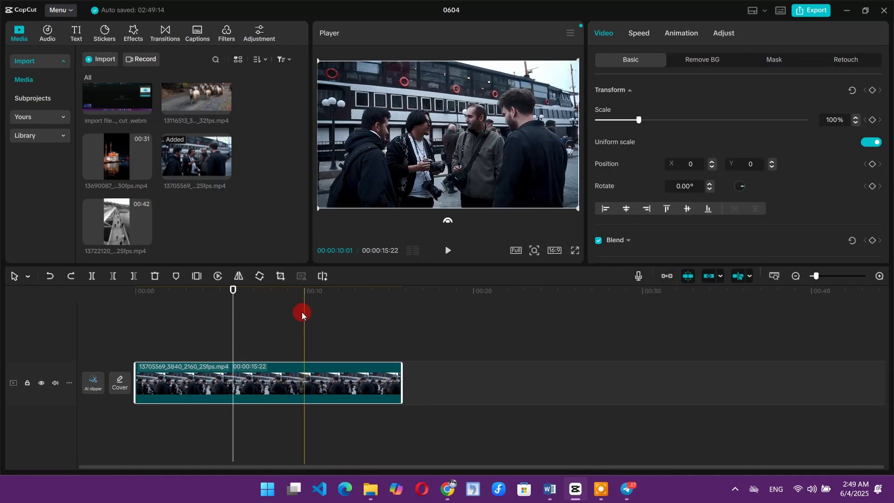
pyautogui.click(306, 357)
pyautogui.click(310, 371)
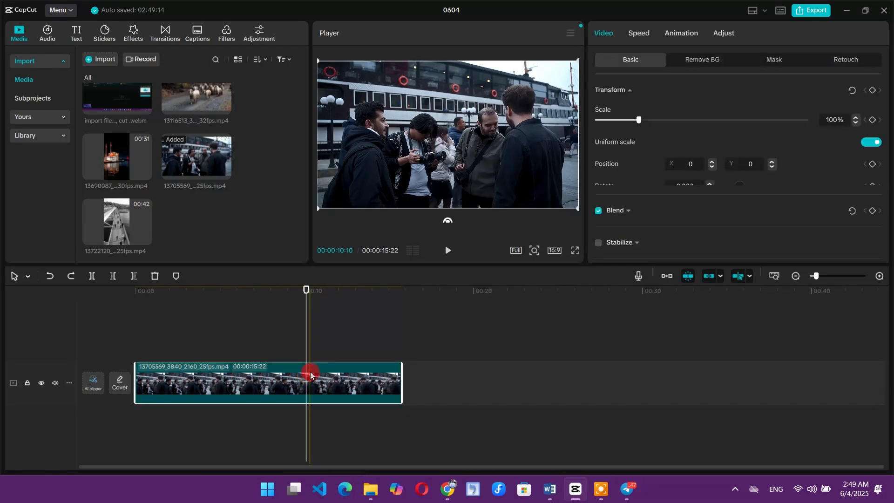
pyautogui.click(112, 277)
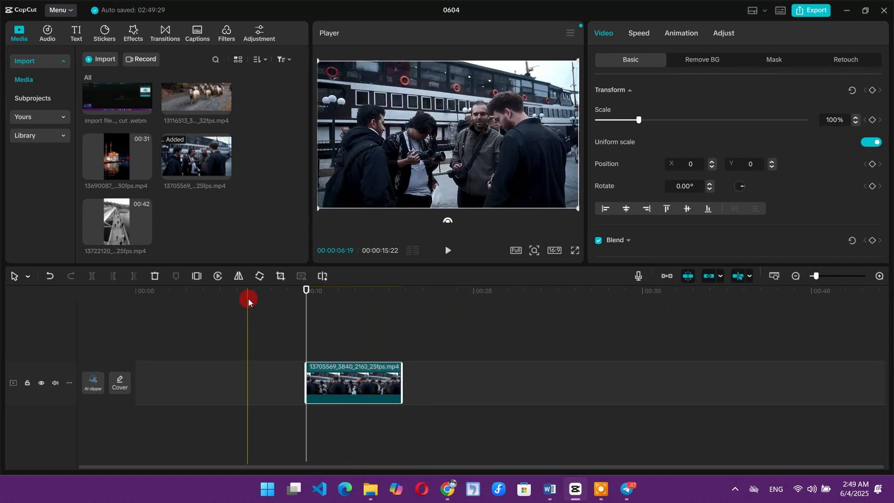
# Step: Add the 13705569 clip again at about 00:00:29 on the main track and delete its part before about 00:00:36
pyautogui.moveTo(195, 156); pyautogui.dragTo(628, 389)
pyautogui.click(688, 276)
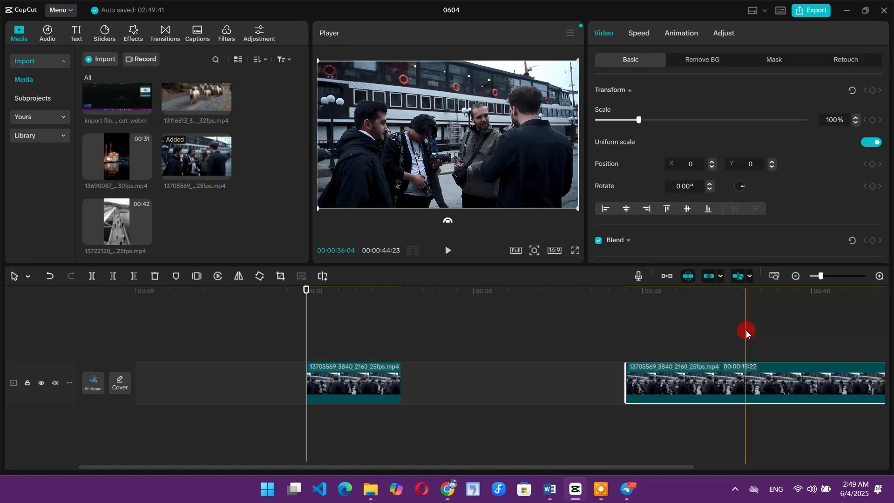
pyautogui.click(746, 330)
pyautogui.click(742, 383)
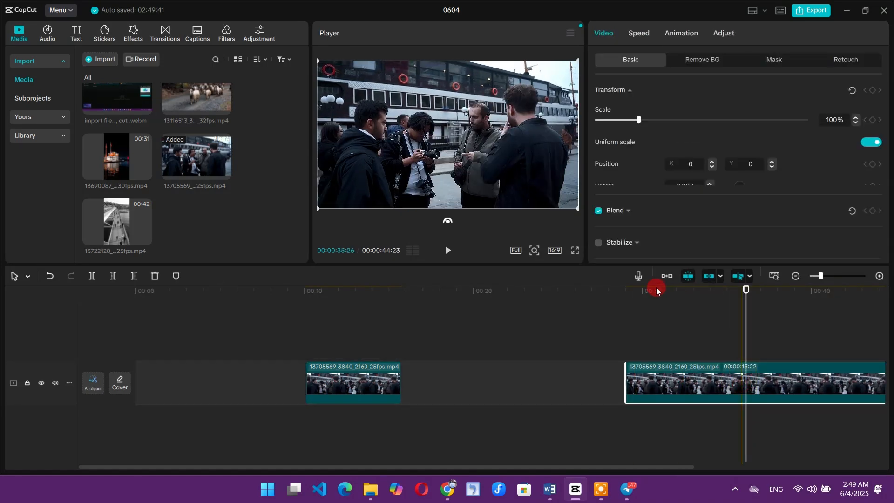
pyautogui.click(113, 276)
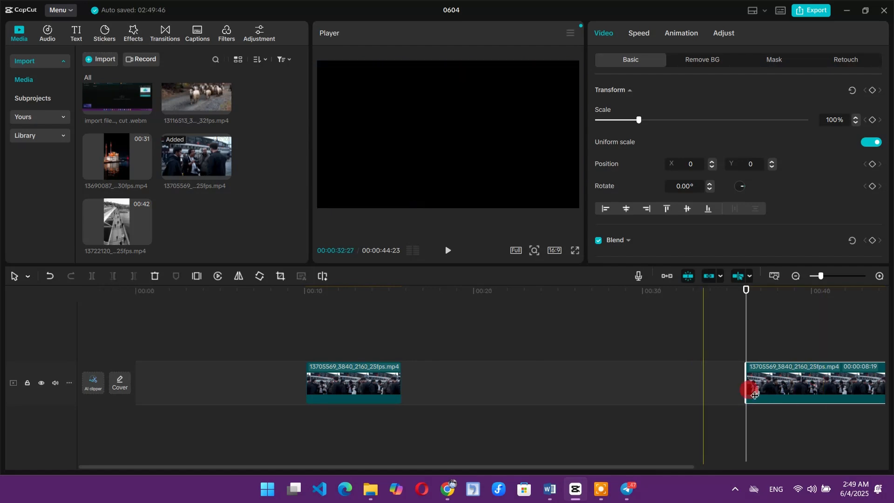
# Step: Turn the main track magnet on to close the gaps, and try to move the second clip away from the first
pyautogui.click(665, 276)
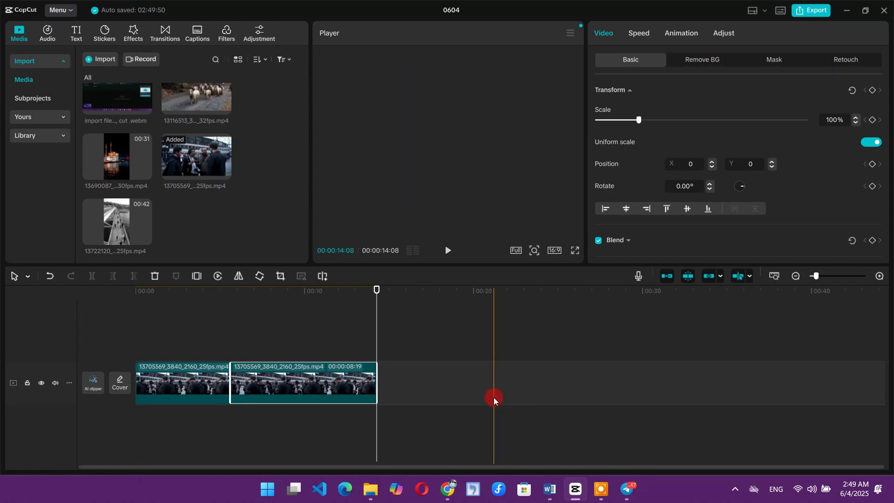
pyautogui.moveTo(228, 365); pyautogui.dragTo(595, 368)
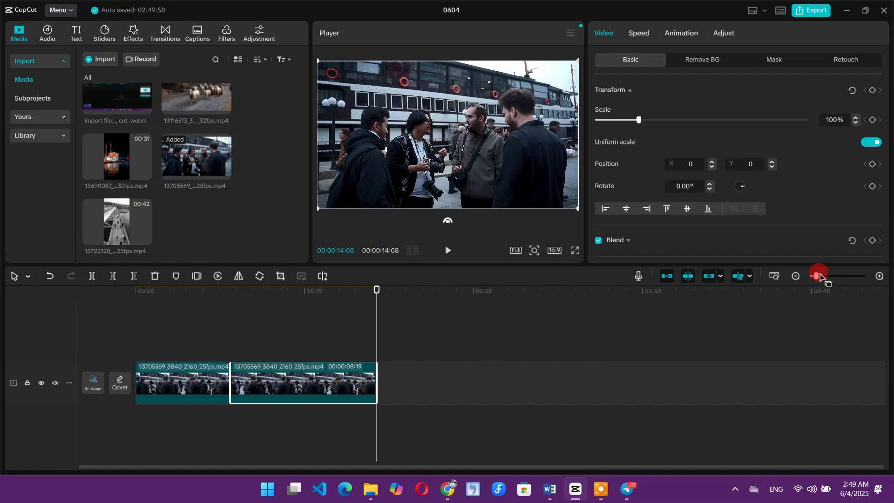
# Step: Switch auto snapping off and back on
pyautogui.click(670, 278)
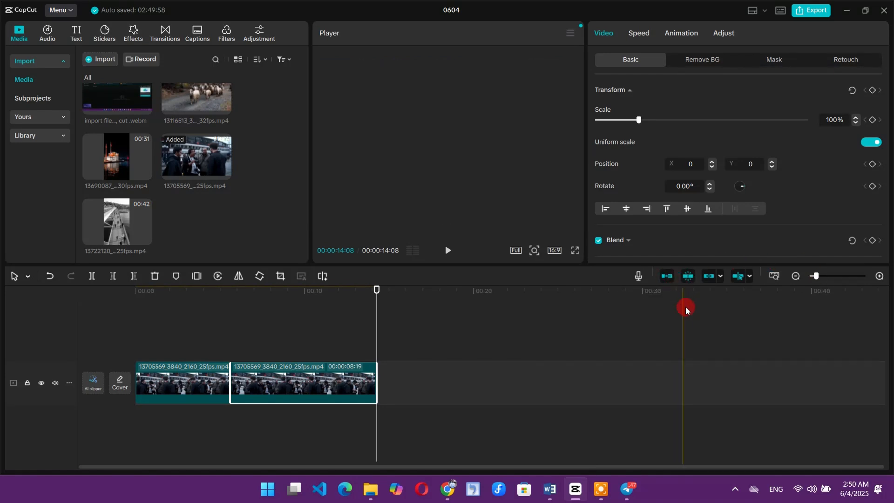
pyautogui.click(688, 277)
pyautogui.click(688, 276)
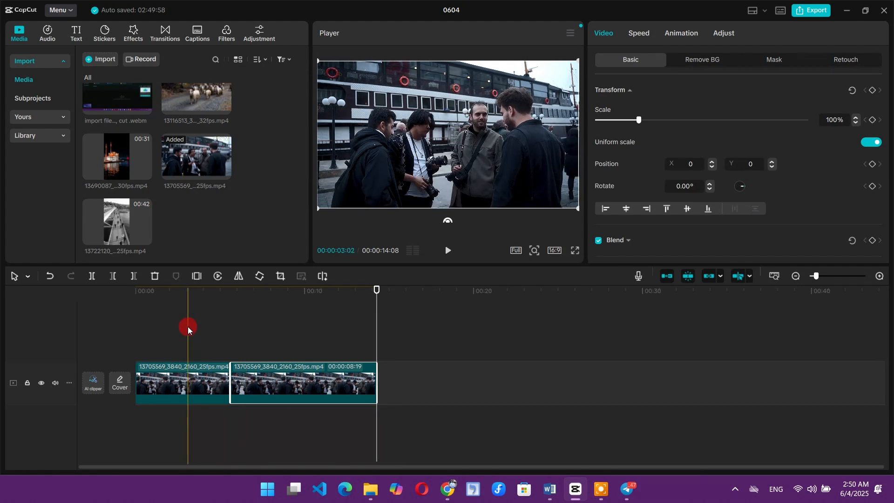
# Step: Deselect the clip, return the playhead to 00:00:00:00, and switch to Word
pyautogui.click(162, 322)
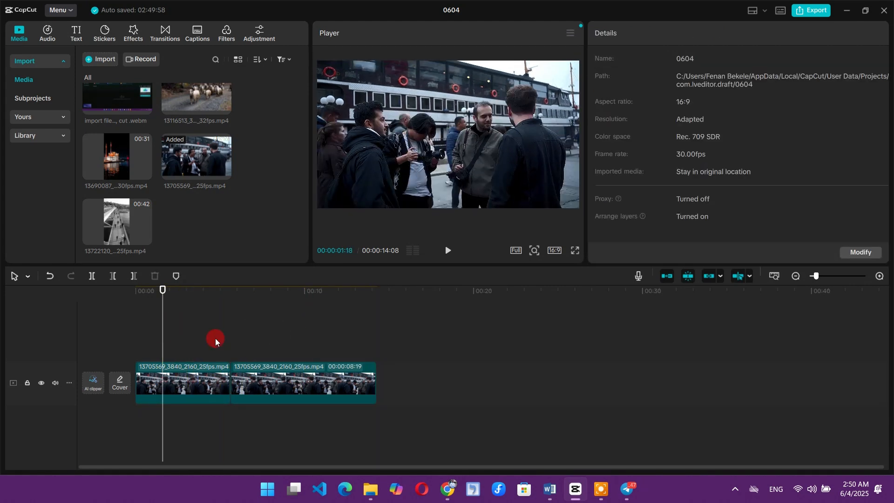
pyautogui.click(203, 338)
pyautogui.click(155, 335)
pyautogui.click(103, 333)
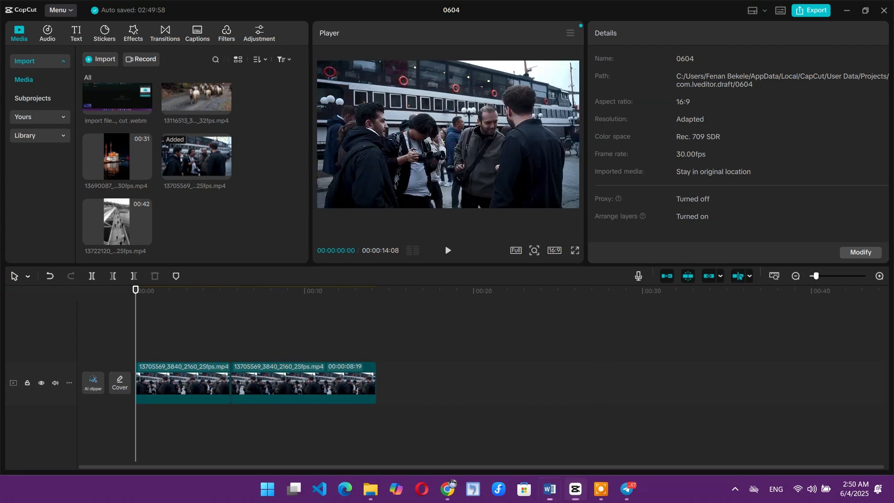
pyautogui.hotkey('alt', 'Tab')
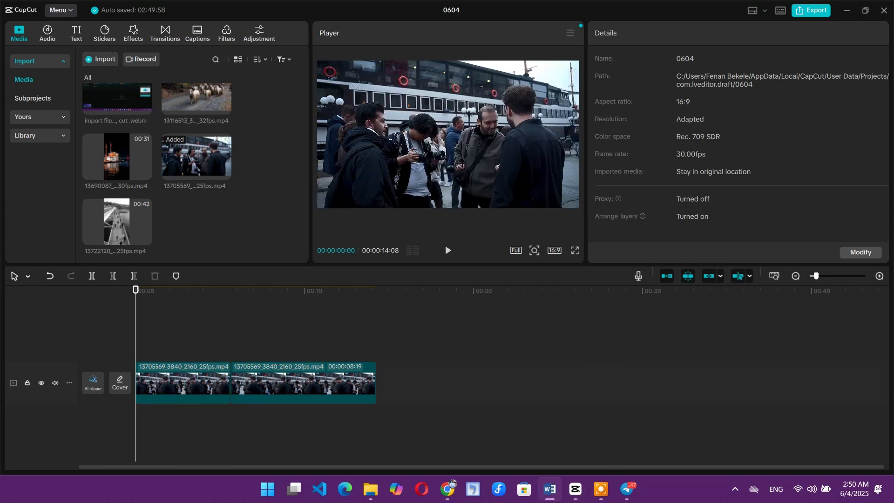